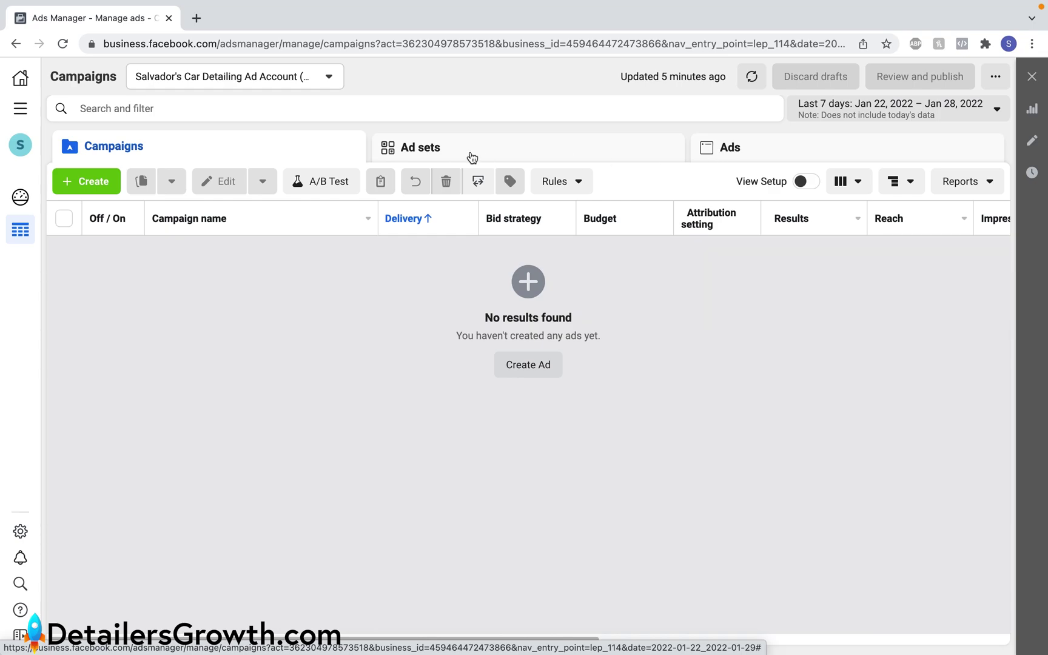
- Start a new campaign with the Messages objective and name it 'Interior Detail Ads - Messages'
left_click(104, 183)
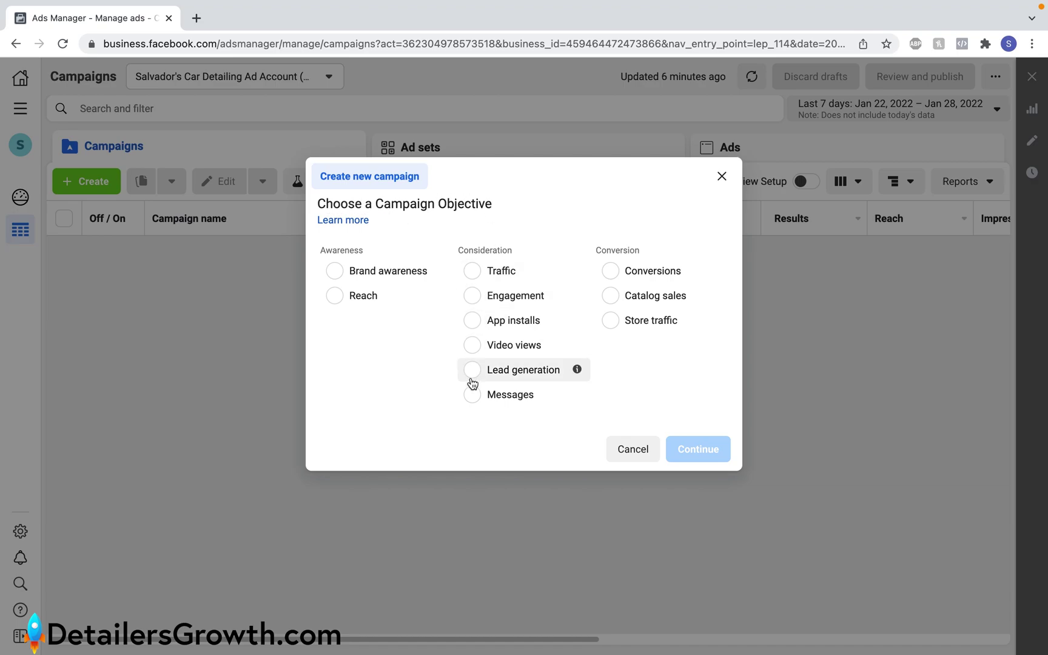
left_click(472, 397)
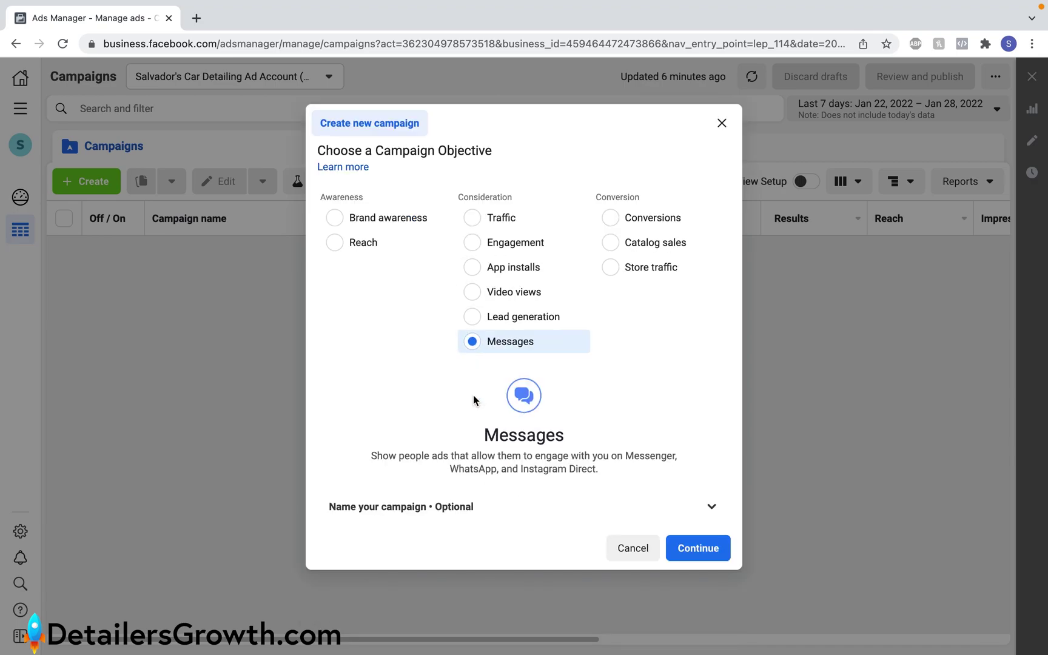
left_click(468, 507)
scroll(467, 506, "down", 2)
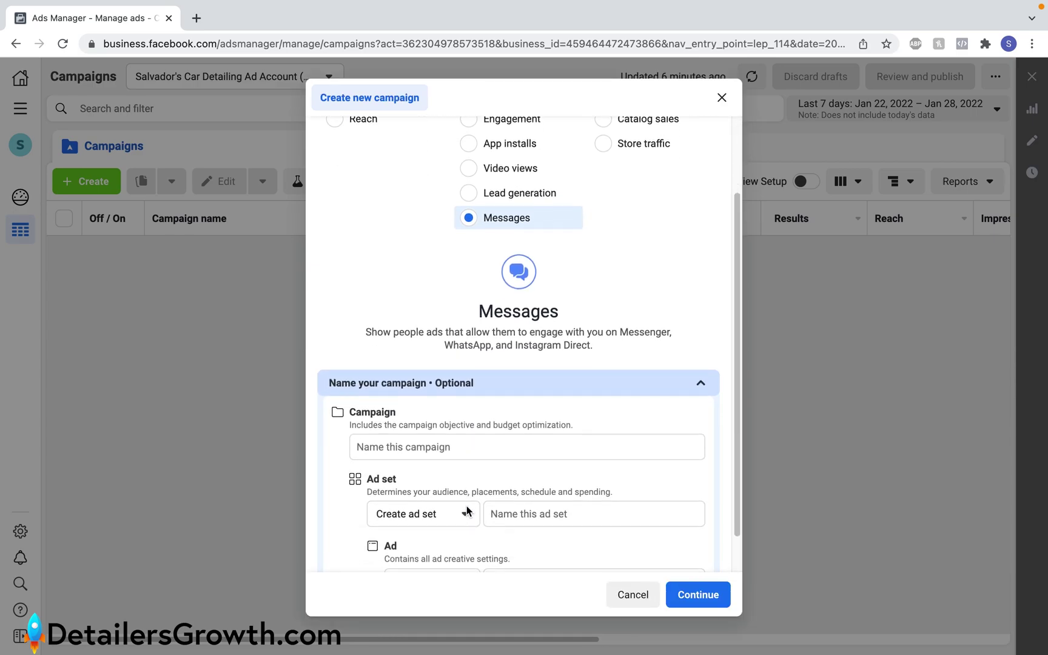
left_click(440, 434)
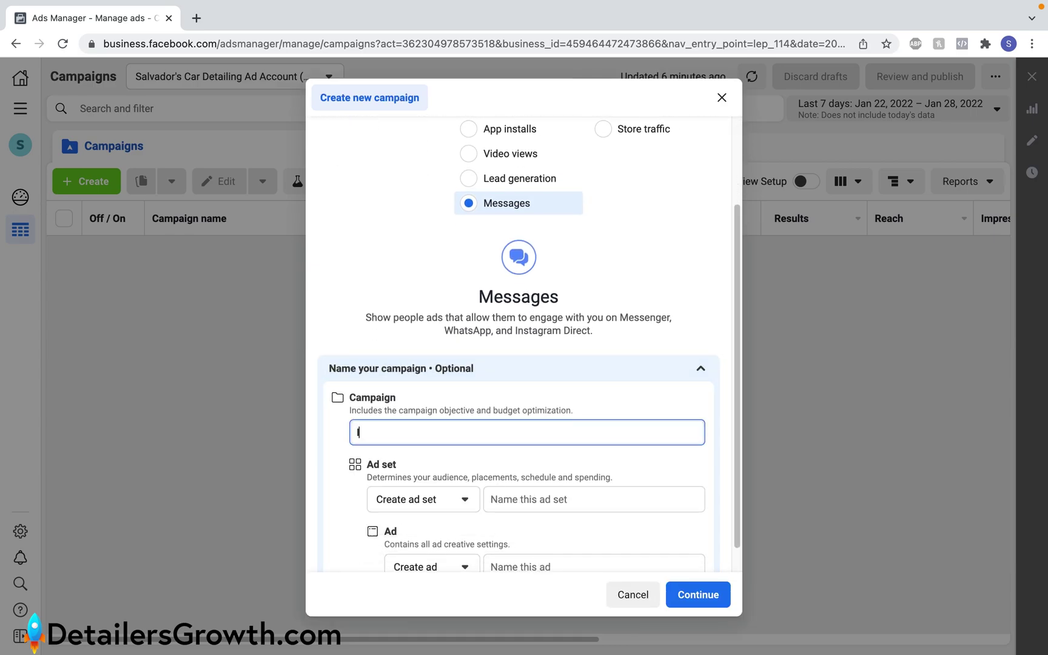
type("Interior Detail Ads")
type("- Message")
scroll(343, 388, "down", 1)
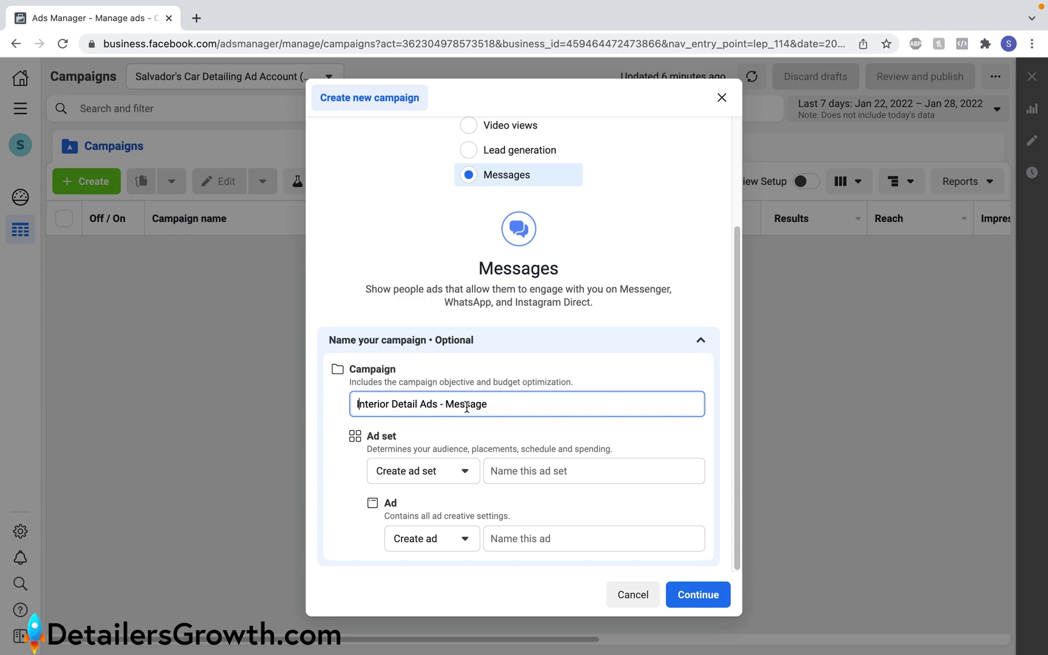
- Finish the campaign setup and append '(Campaign Level)' to the campaign name
type("s")
left_click(685, 595)
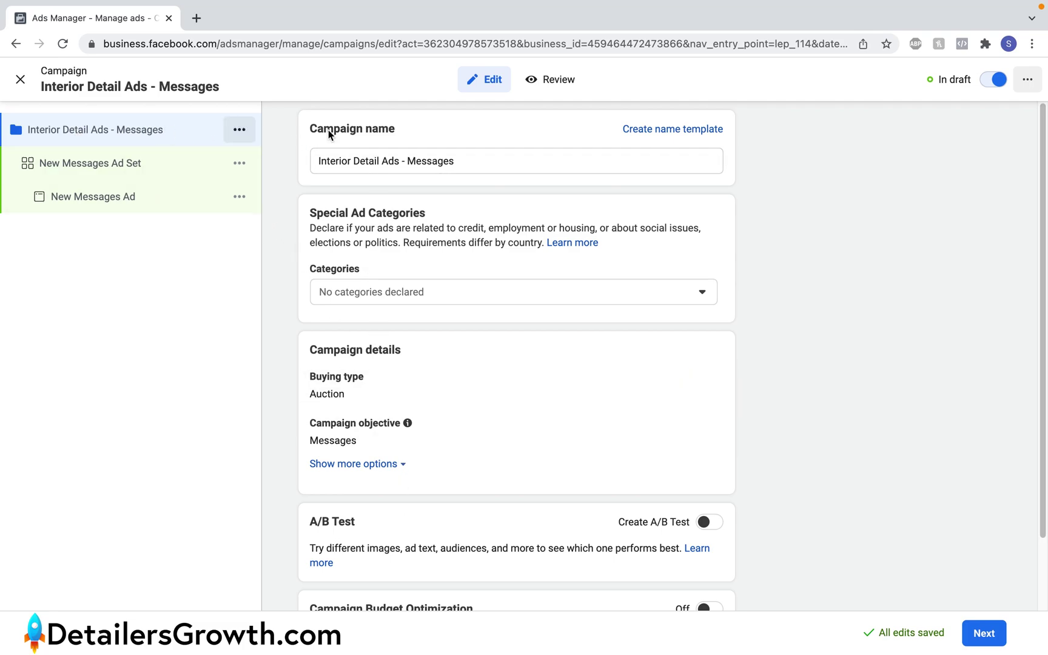
left_click(473, 160)
type("(C")
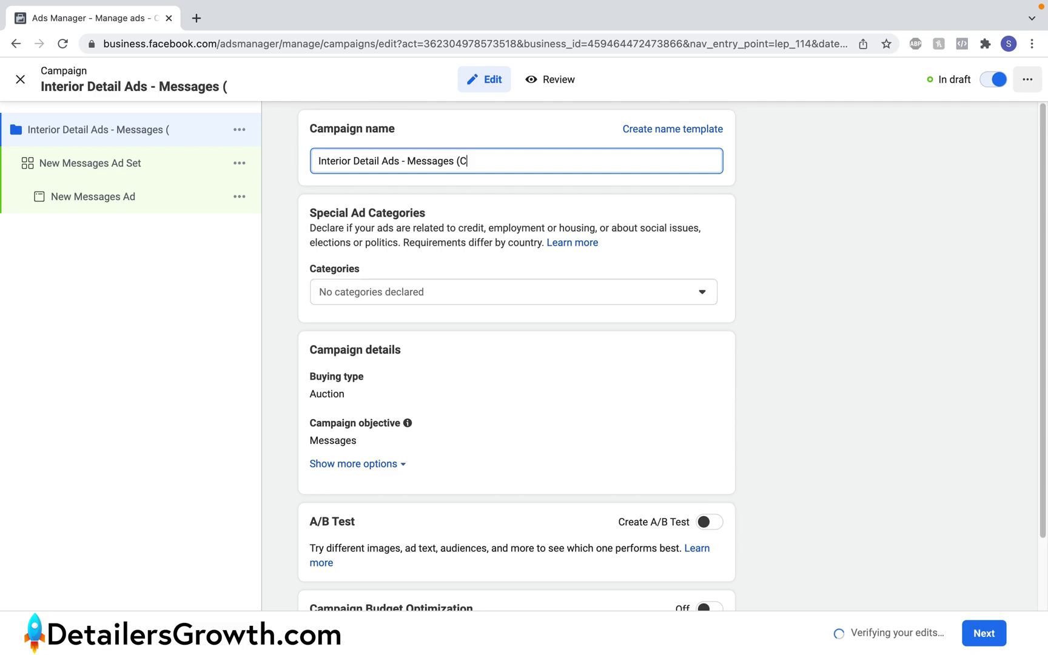
type("ampaign Le")
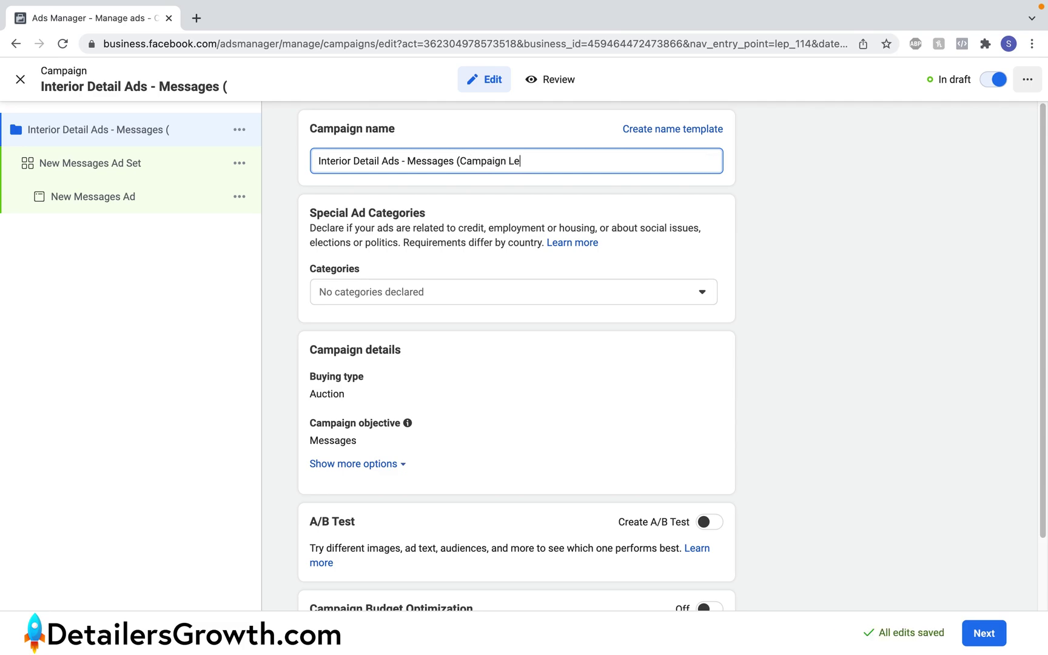
type("vel")
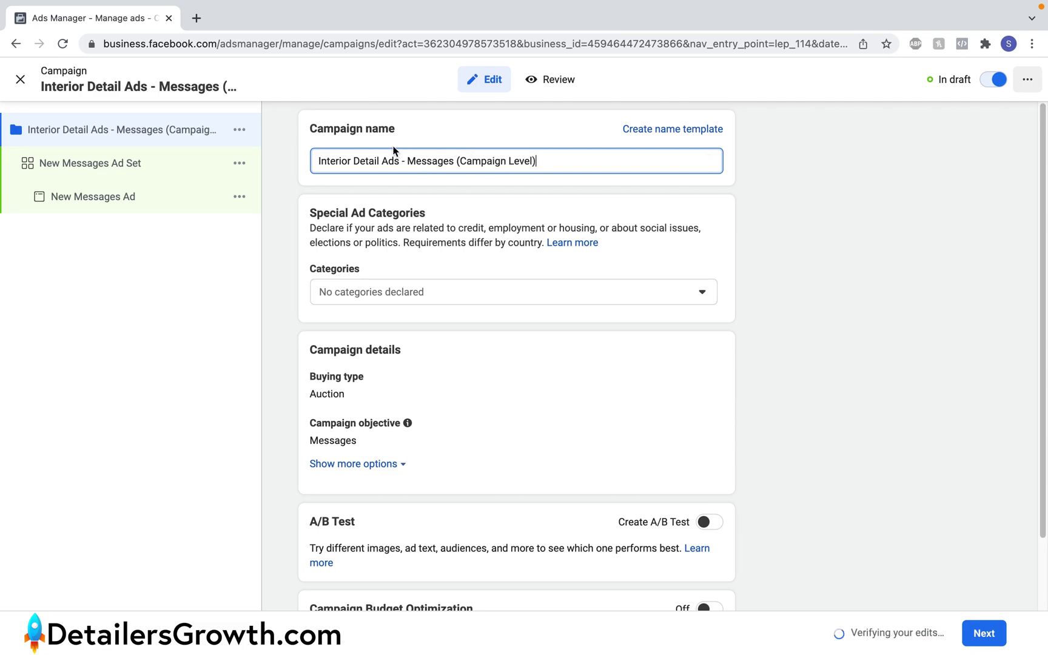
scroll(344, 187, "down", 2)
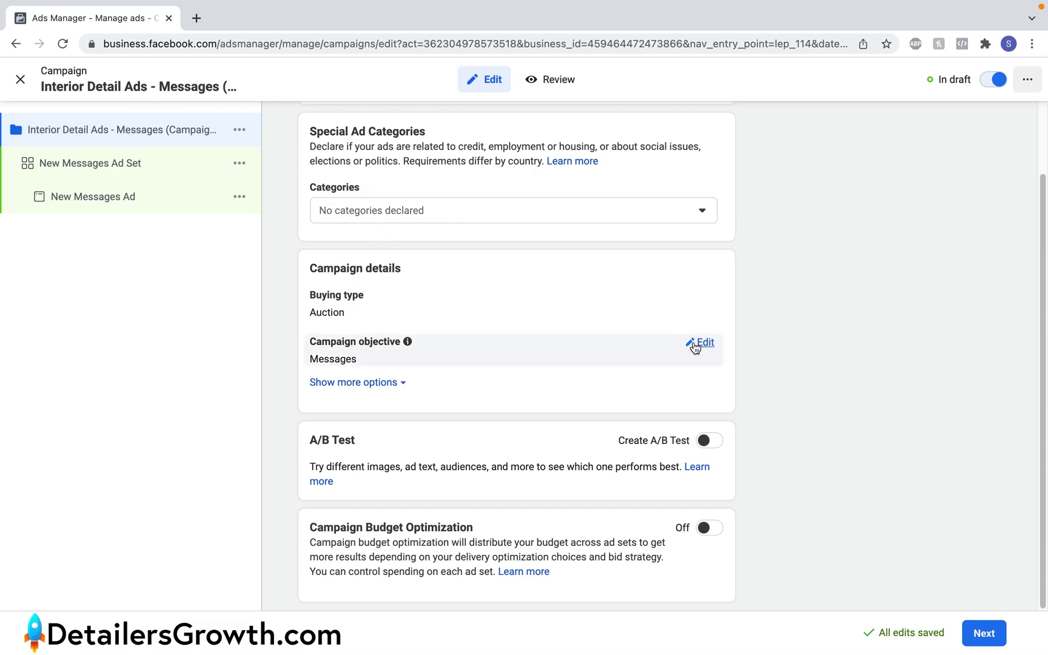
- Turn on campaign budget optimization with a $15.00 daily budget
left_click(700, 343)
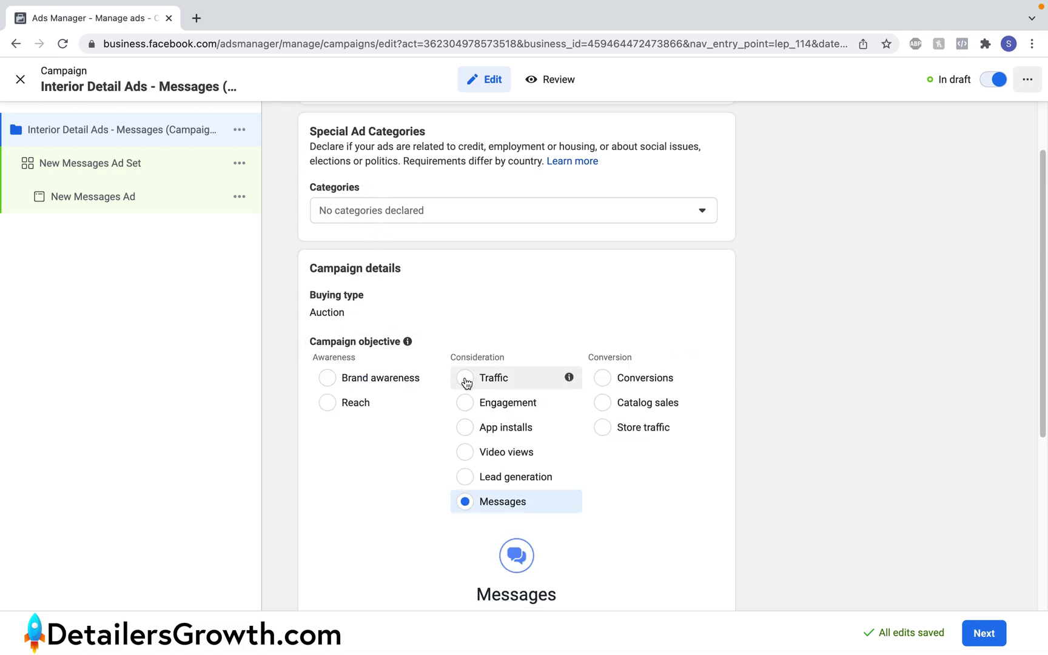
scroll(524, 454, "down", 5)
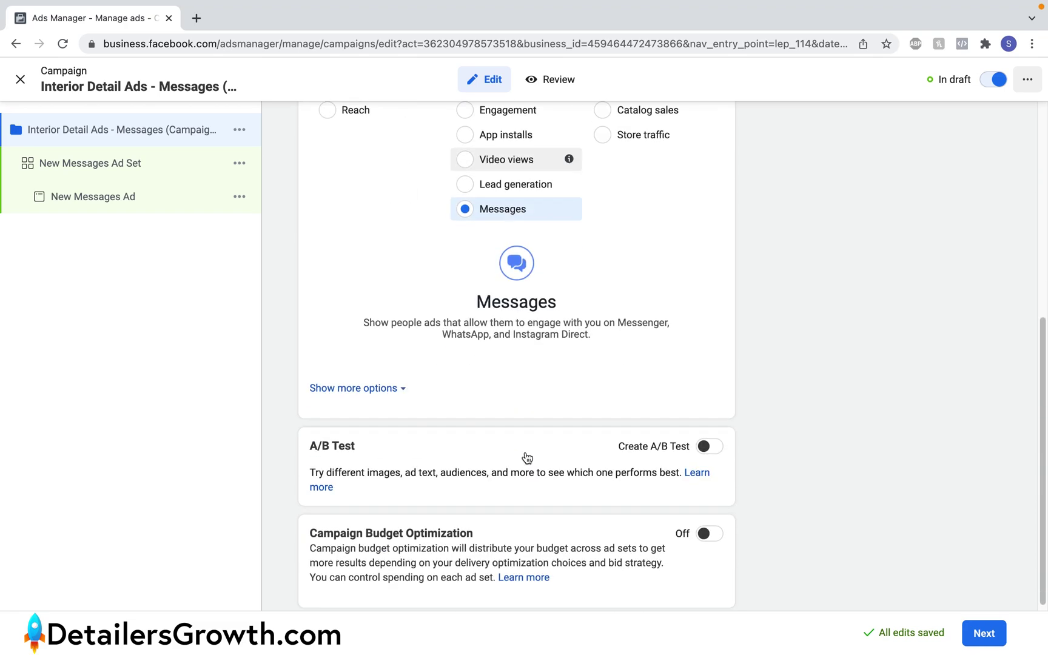
left_click(710, 529)
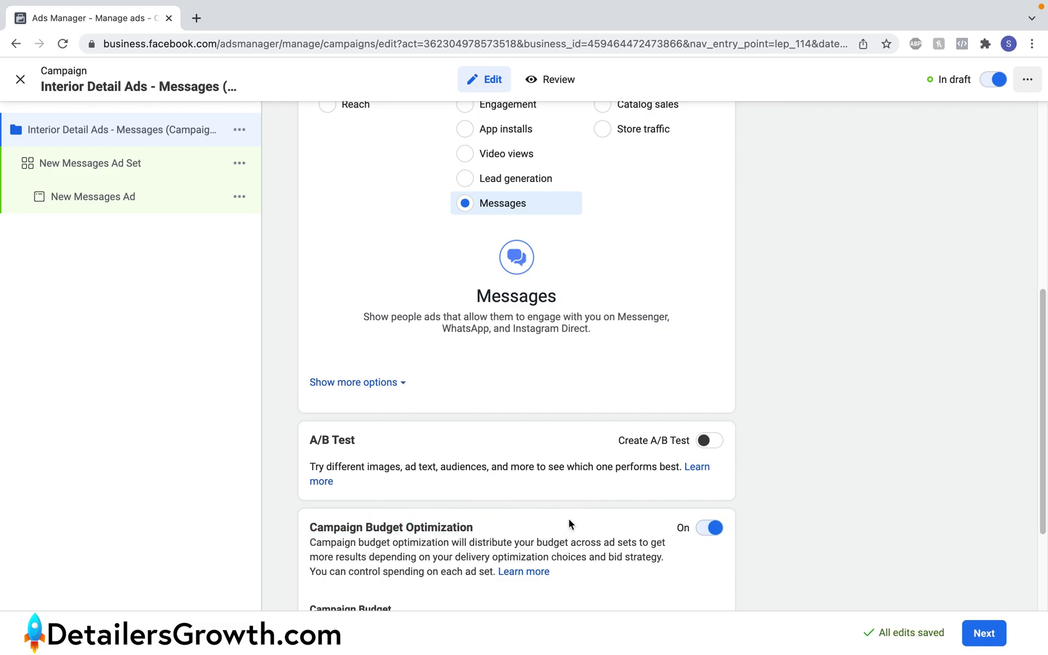
scroll(569, 519, "down", 3)
left_click(544, 482)
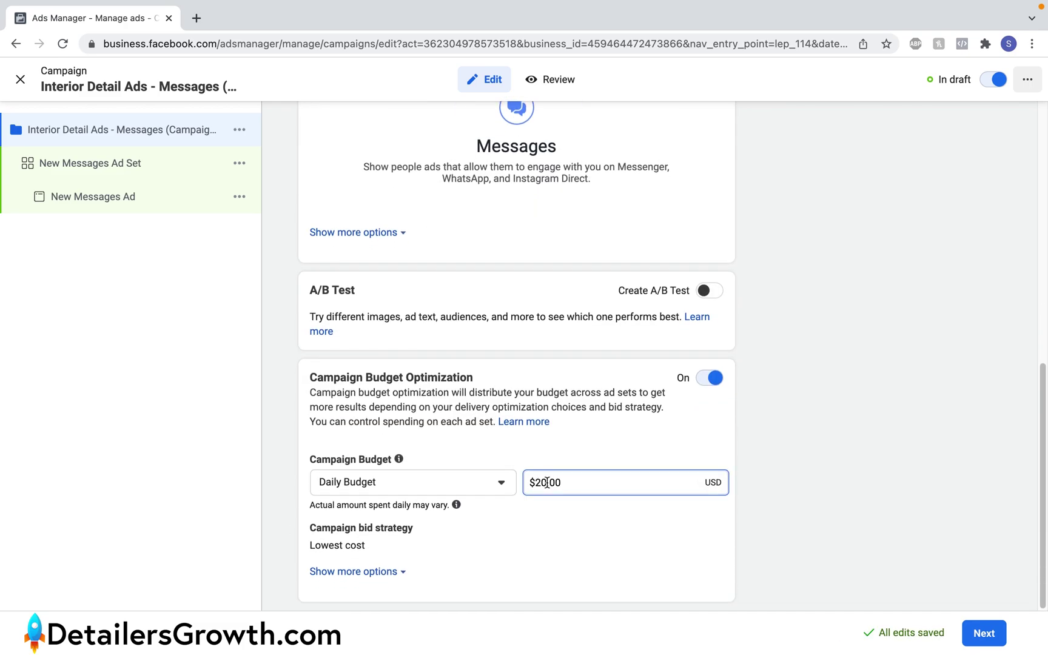
key("BackSpace")
key("BackSpace")
type("15")
- Go to the ad set and scroll past the Messenger destination to the United States audience
left_click(988, 634)
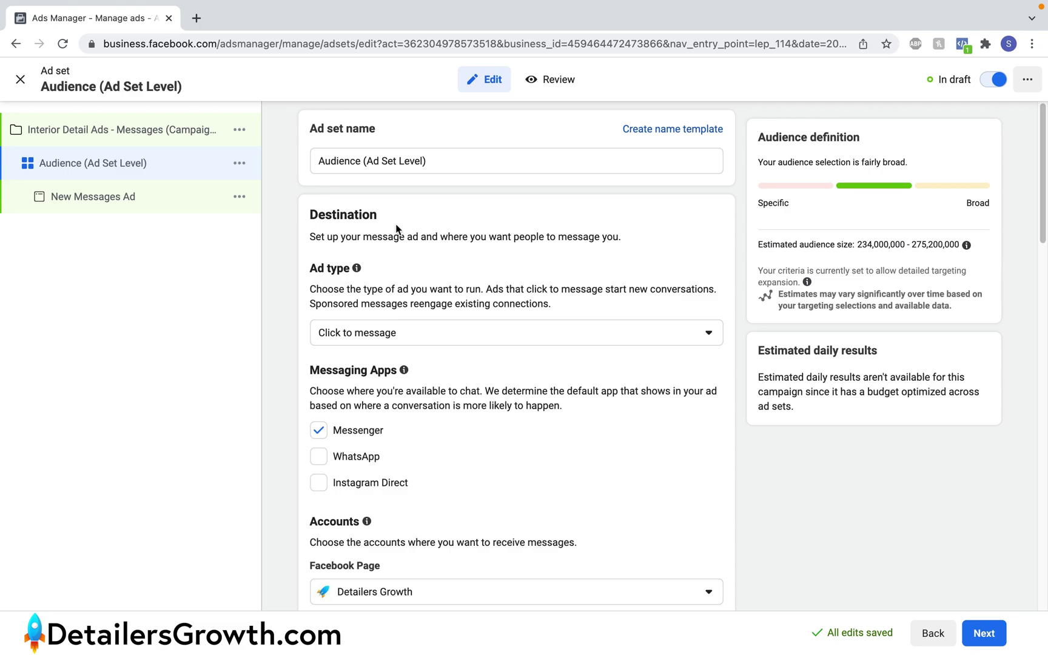
scroll(396, 228, "down", 3)
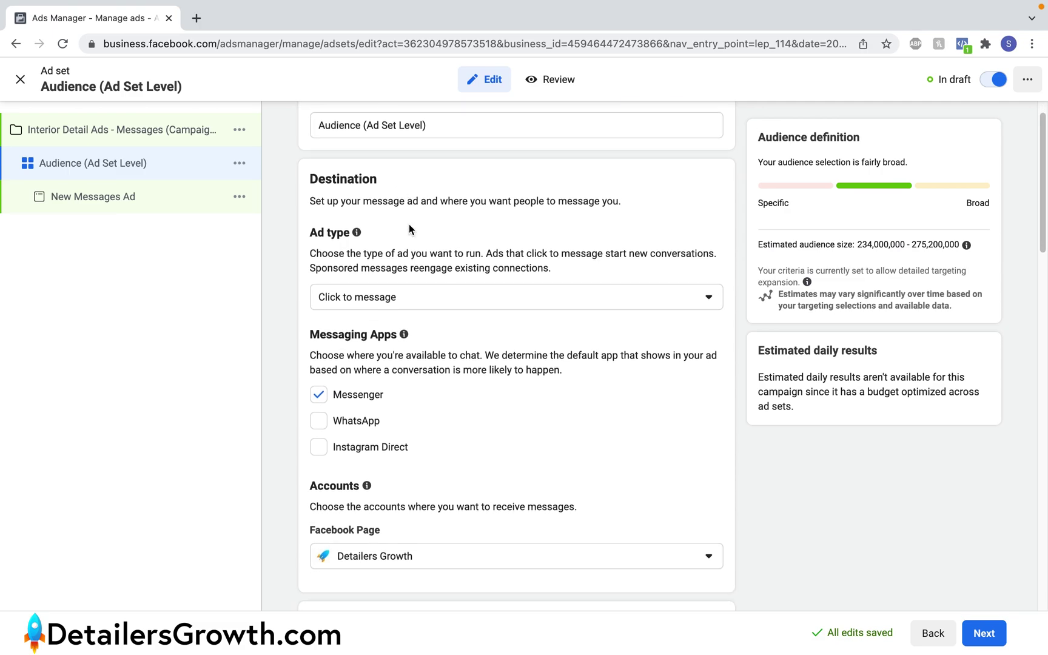
scroll(409, 229, "up", 1)
scroll(364, 255, "down", 1)
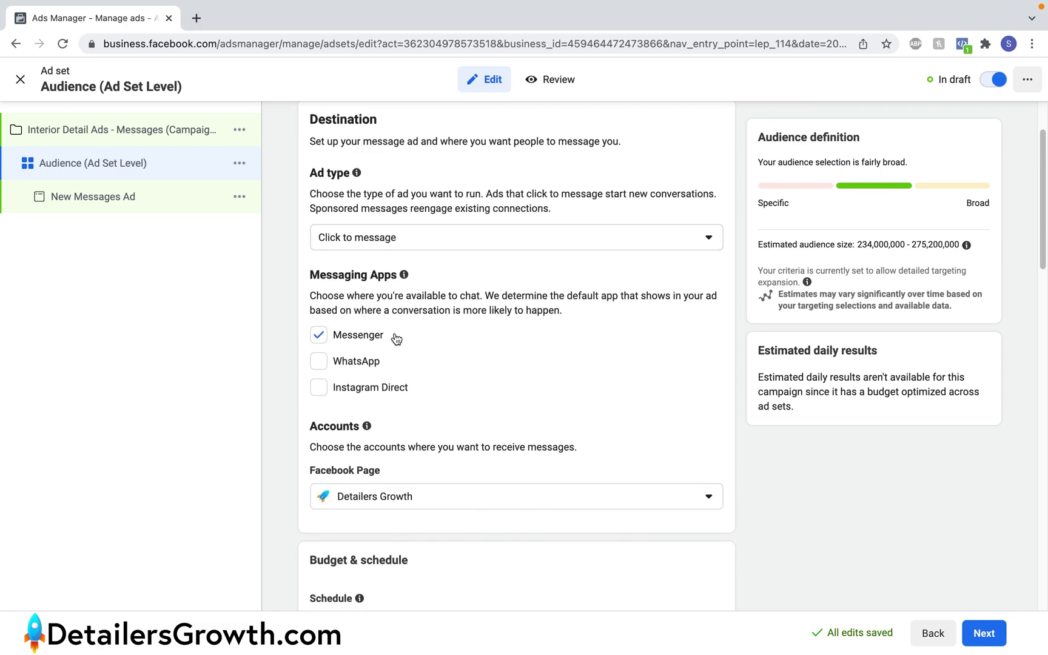
scroll(395, 338, "down", 3)
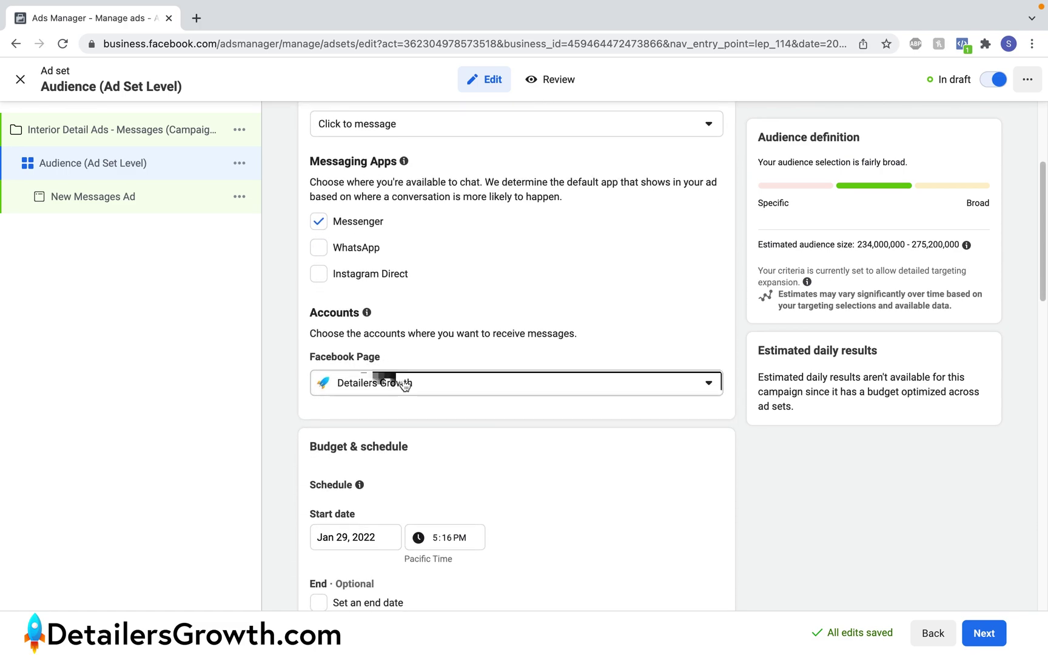
scroll(355, 398, "down", 5)
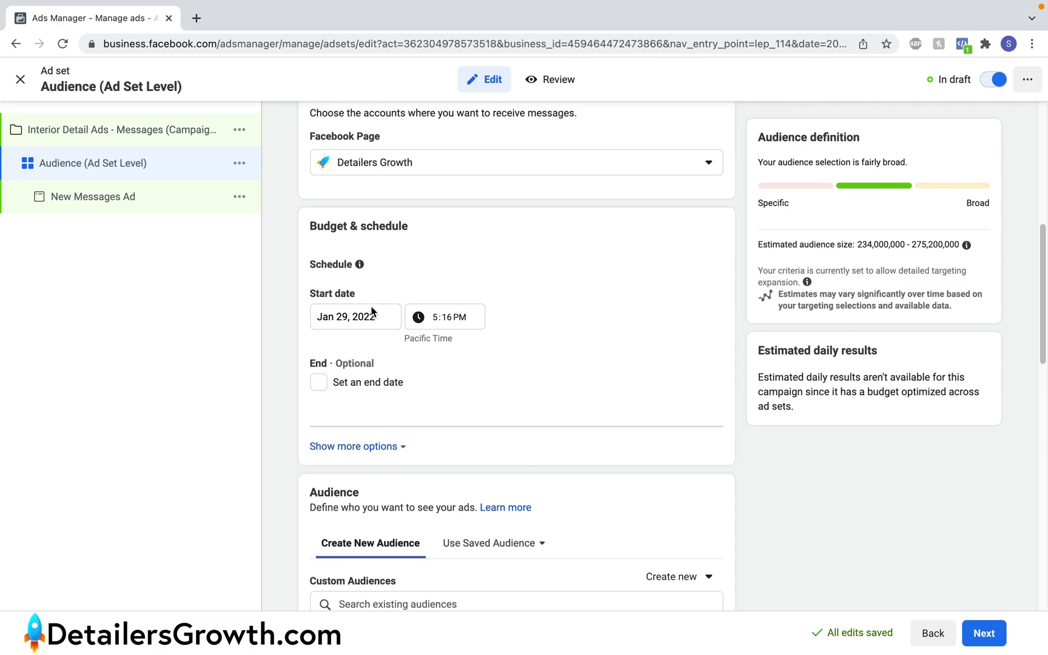
scroll(371, 307, "down", 2)
scroll(371, 308, "down", 2)
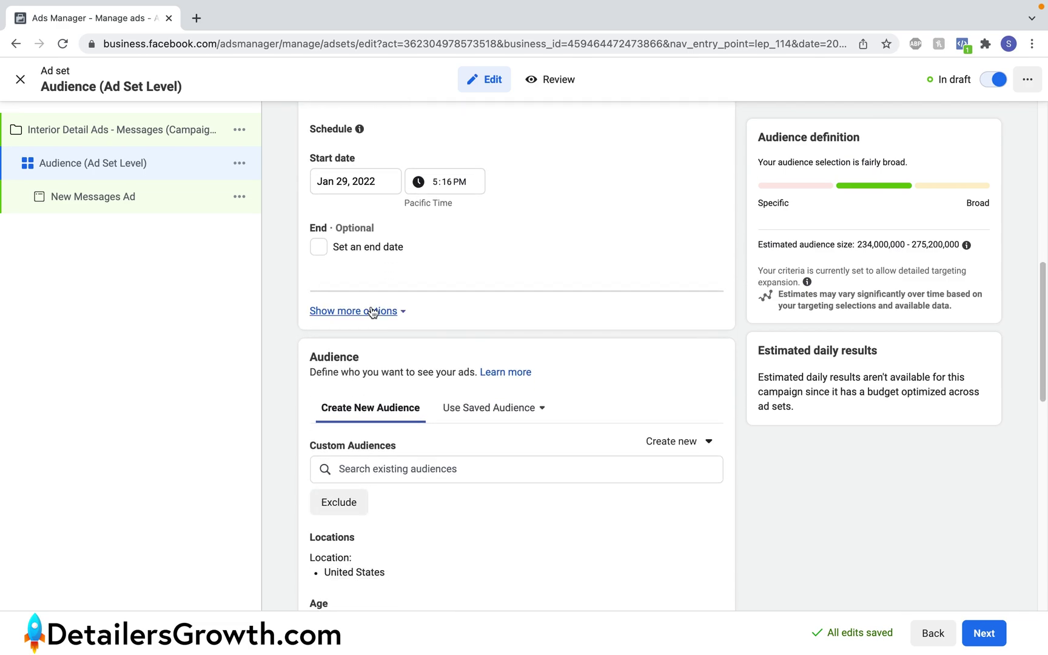
scroll(404, 388, "up", 3)
scroll(405, 388, "down", 1)
scroll(406, 389, "down", 5)
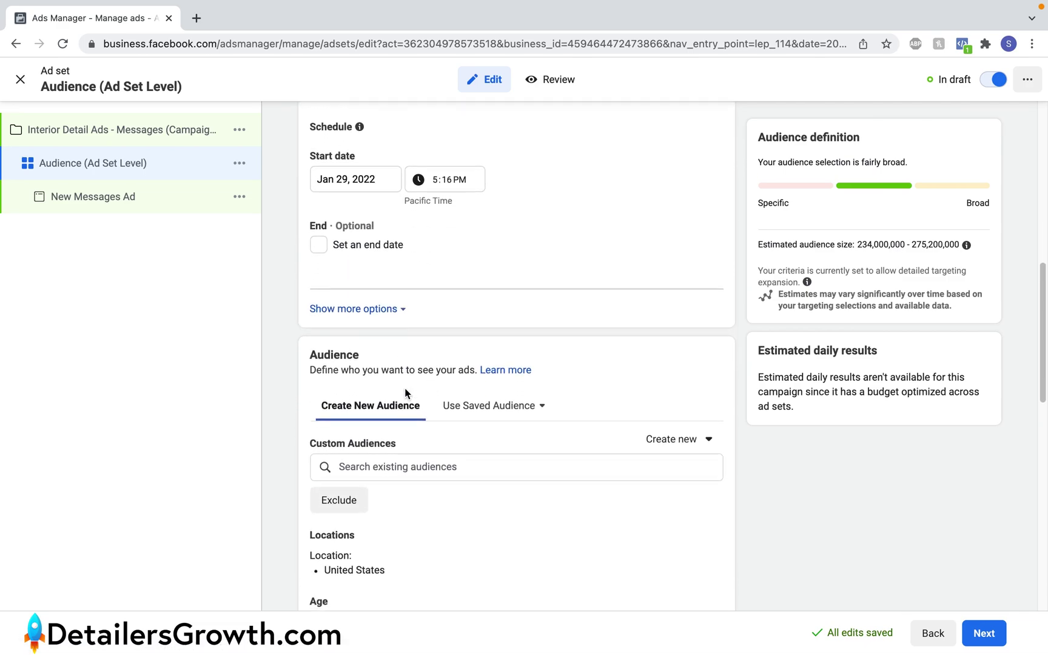
scroll(405, 389, "down", 1)
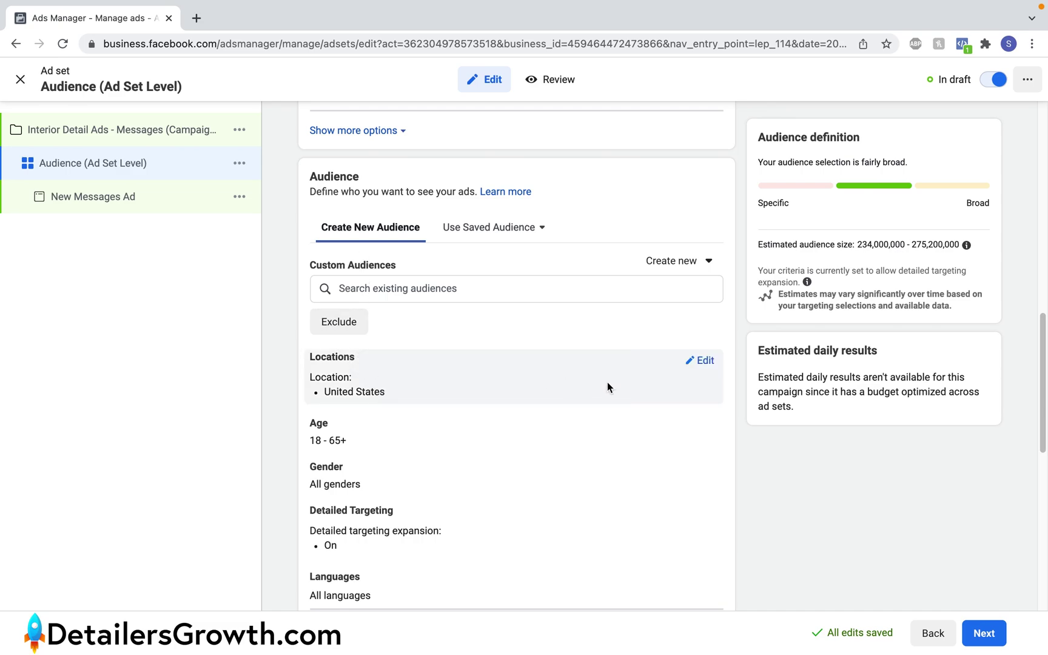
- Replace the United States location with Bellingham, Washington
left_click(704, 361)
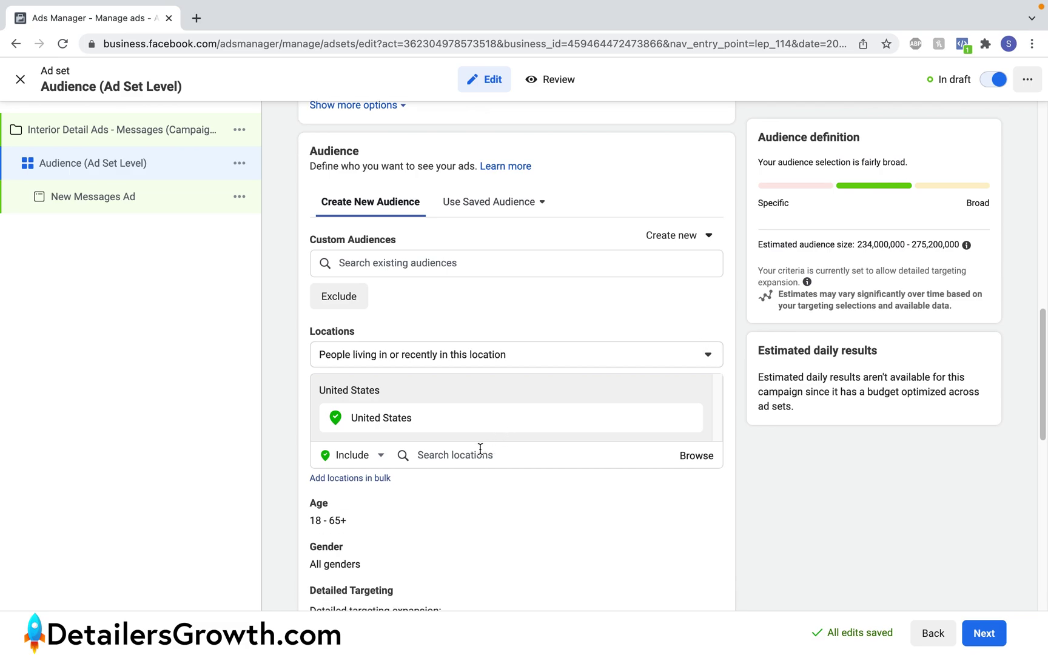
left_click(473, 455)
type("Bel")
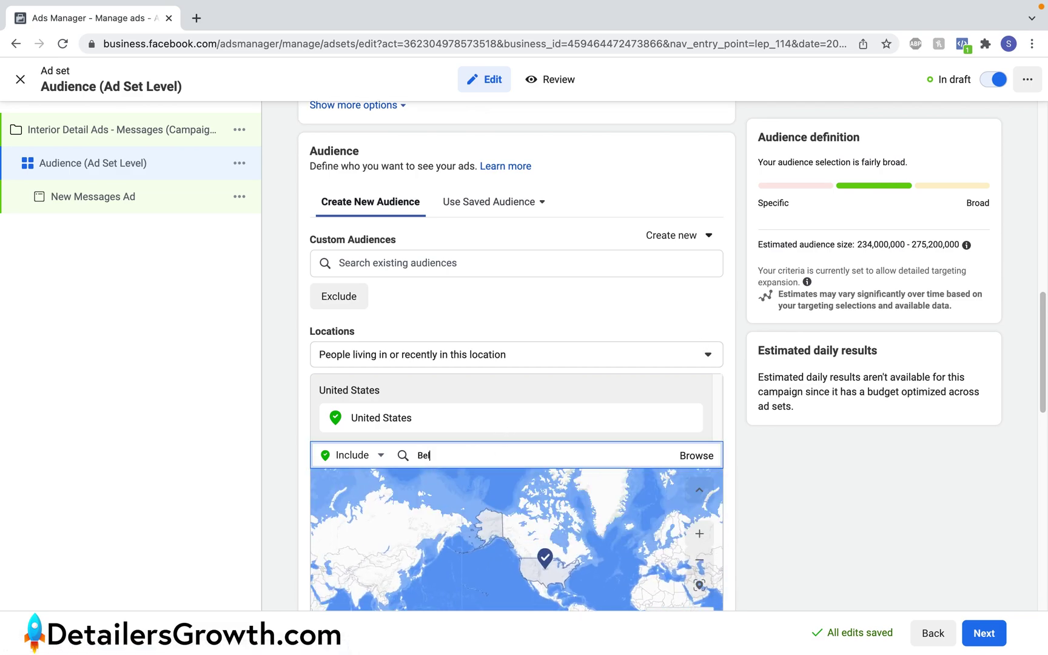
type("lingham")
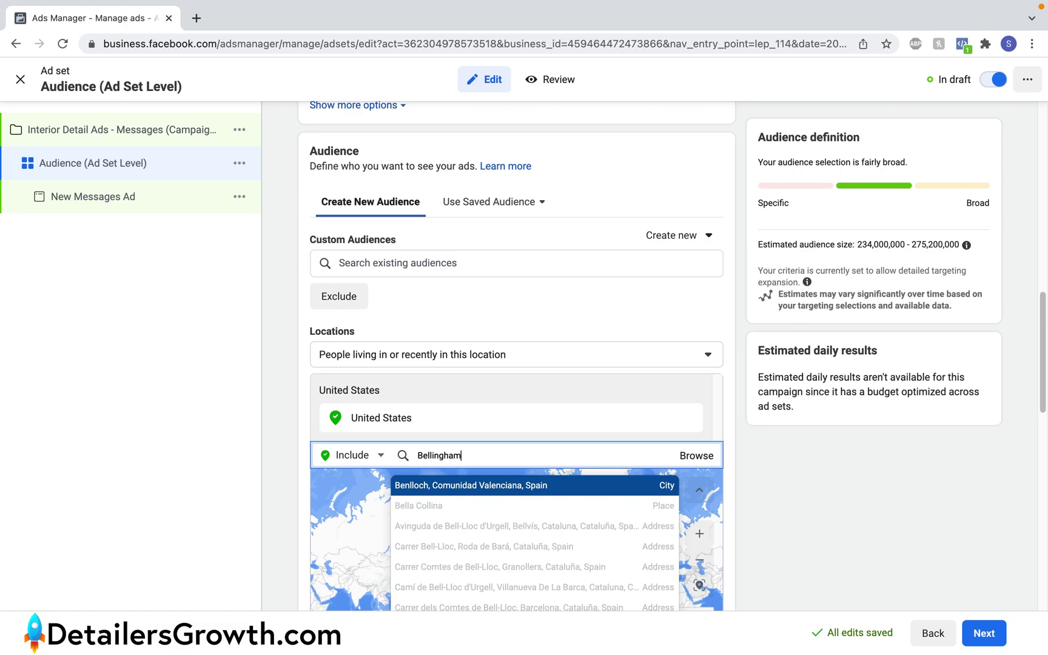
left_click(446, 491)
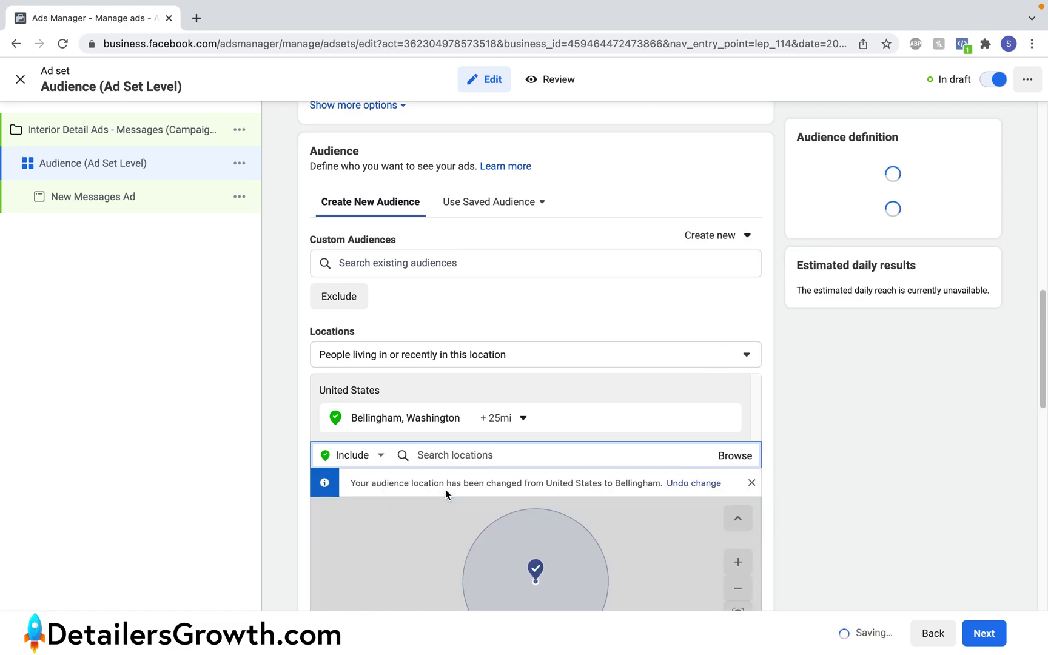
scroll(394, 461, "down", 3)
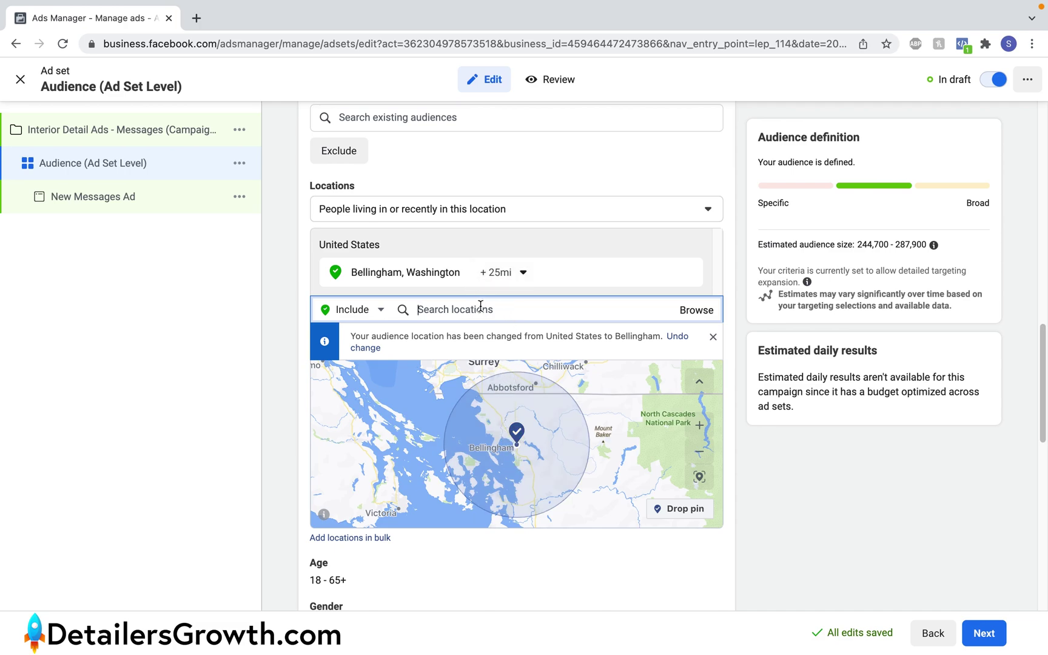
- Try a 10-mile radius, then current city only, for Bellingham and check the audience estimate
left_click(503, 273)
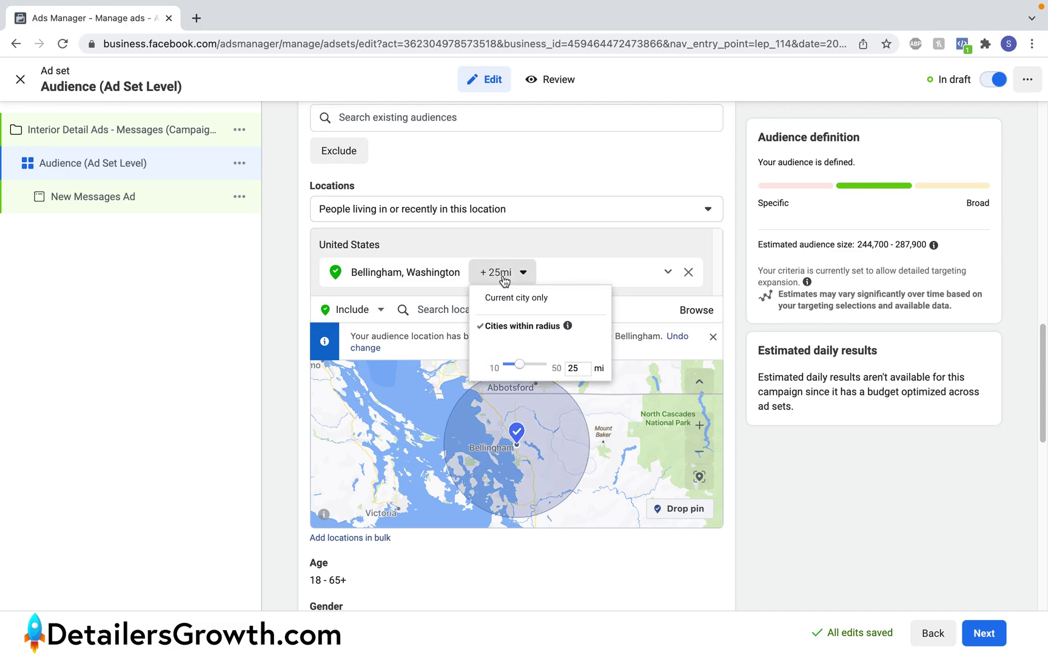
left_click_drag(520, 368, 507, 301)
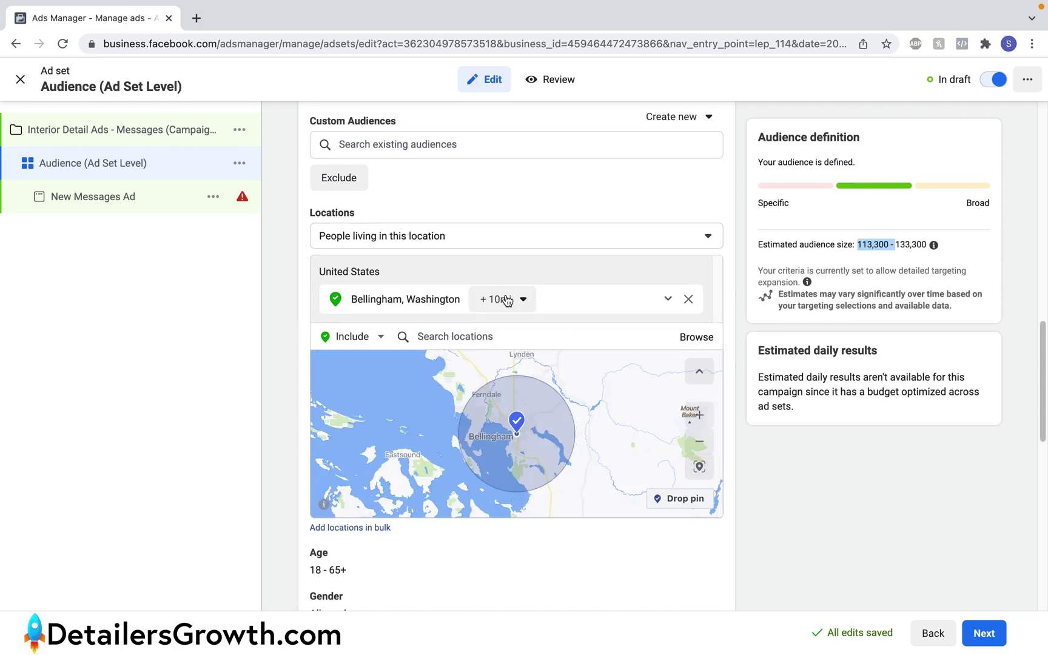
left_click(508, 301)
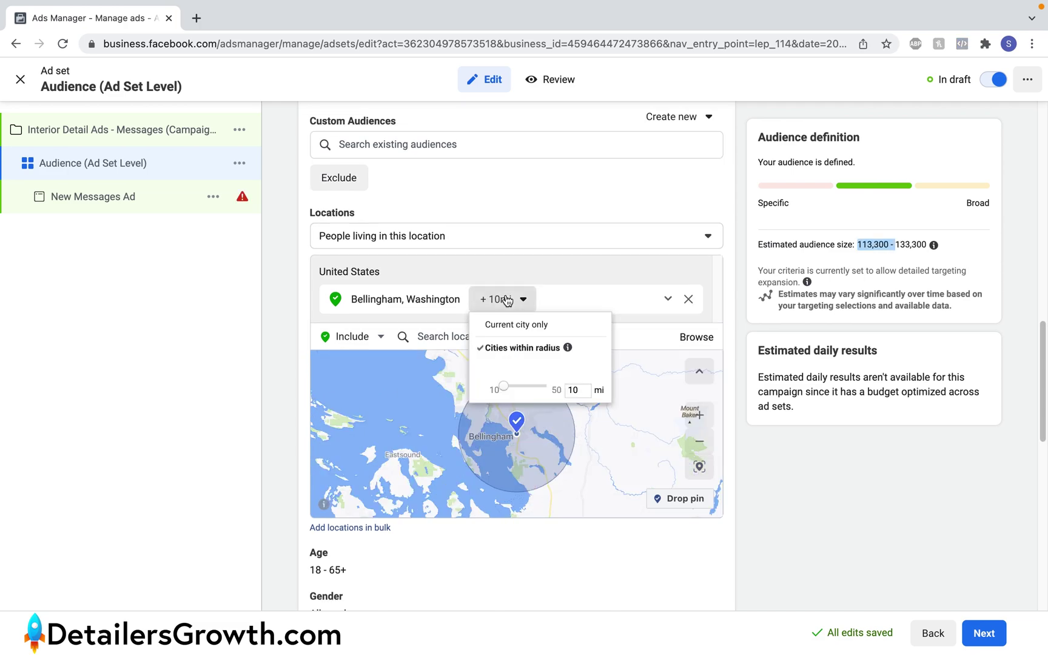
left_click(517, 326)
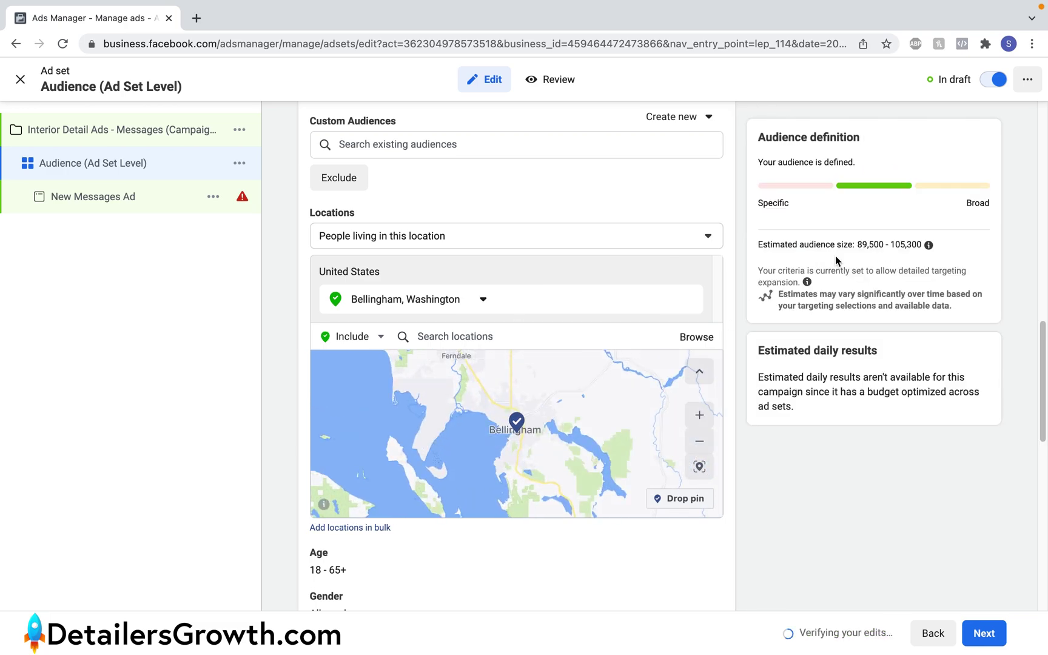
left_click_drag(858, 244, 922, 245)
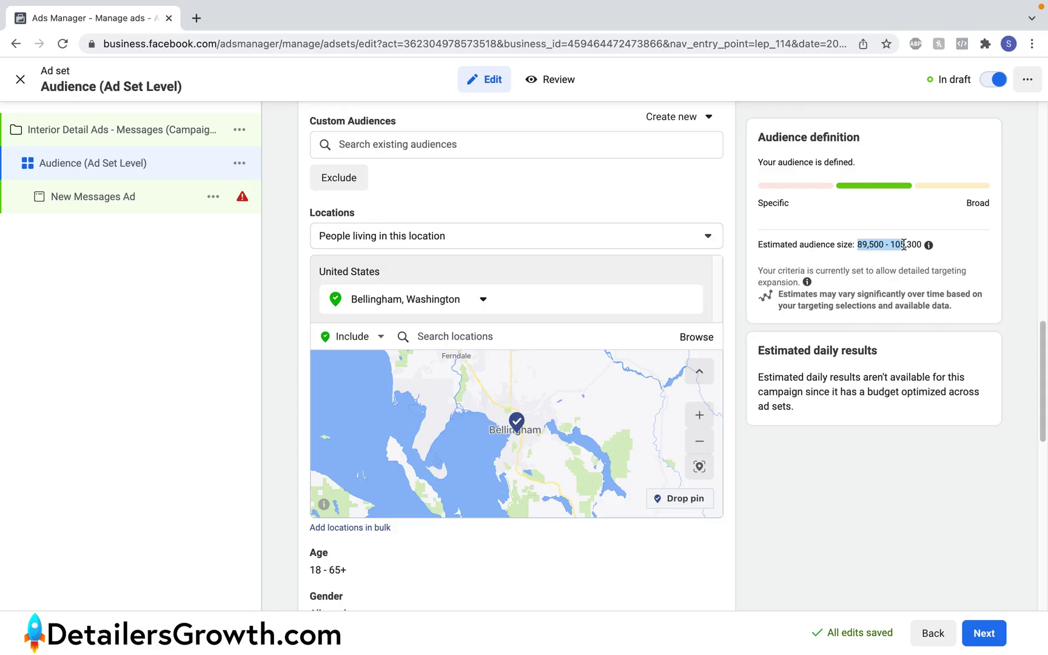
left_click(790, 257)
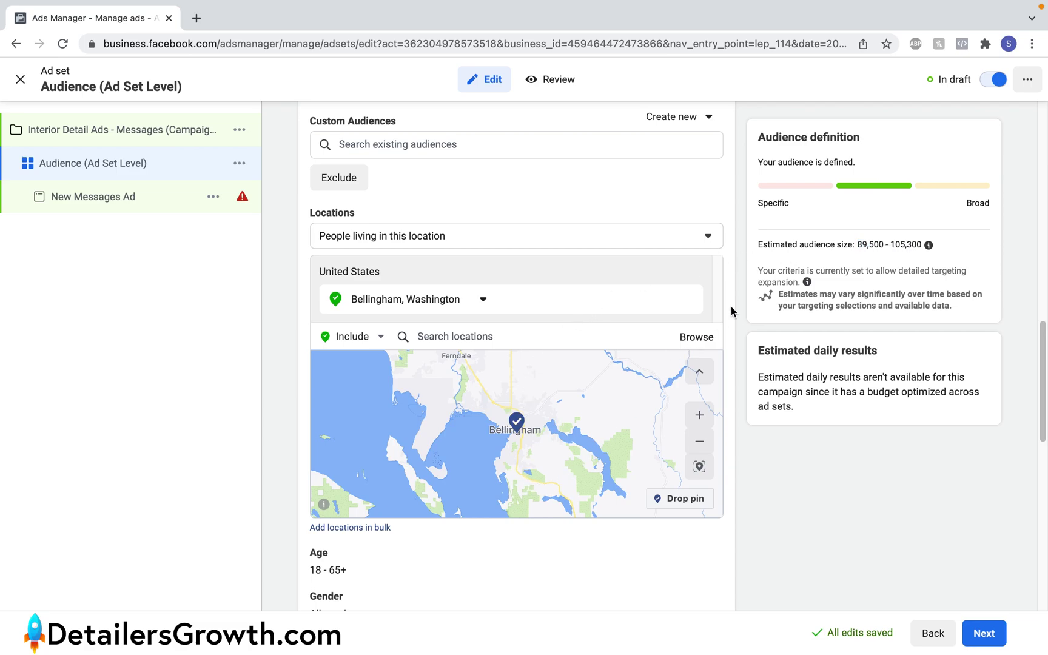
mouse_move(807, 282)
- Switch back to cities within 10 miles of Bellingham, estimating 113,300–133,300 people
left_click(483, 300)
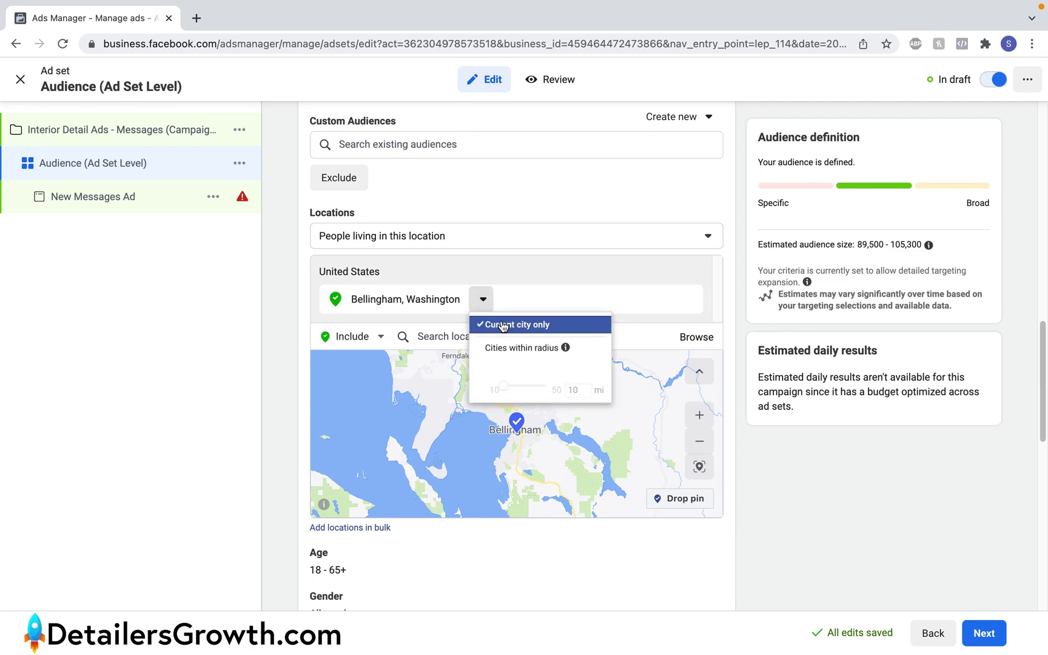
left_click(499, 349)
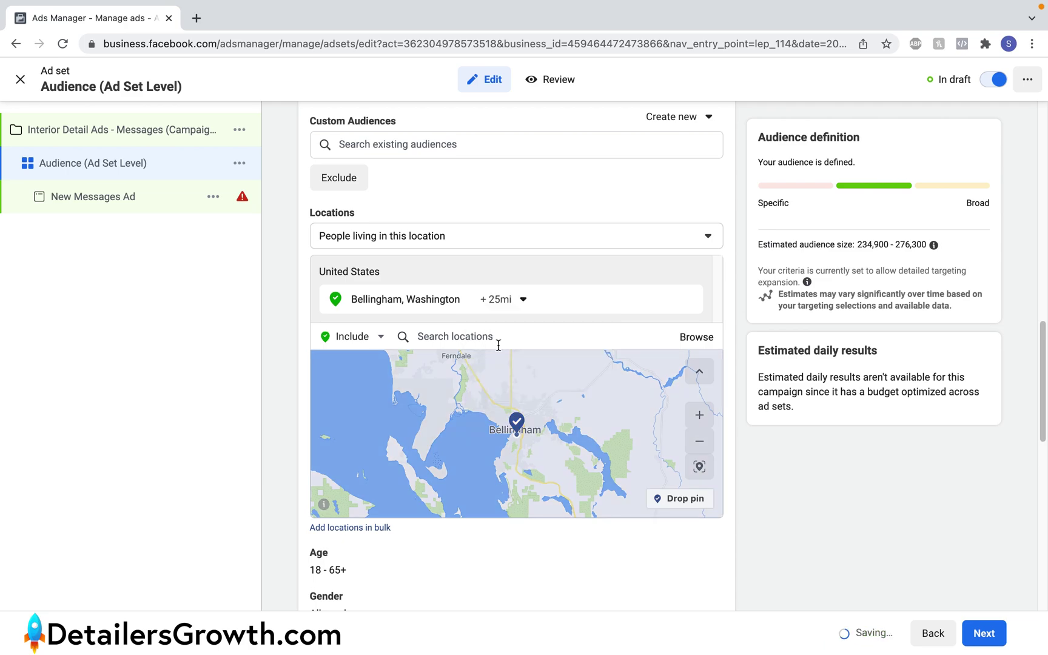
left_click(503, 300)
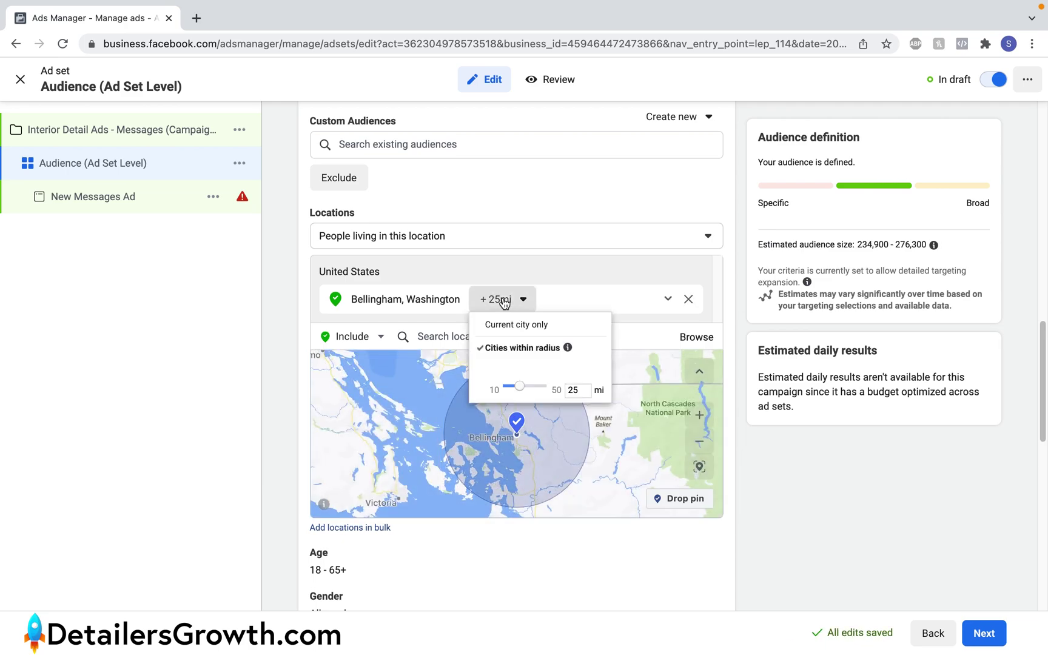
left_click_drag(520, 386, 498, 390)
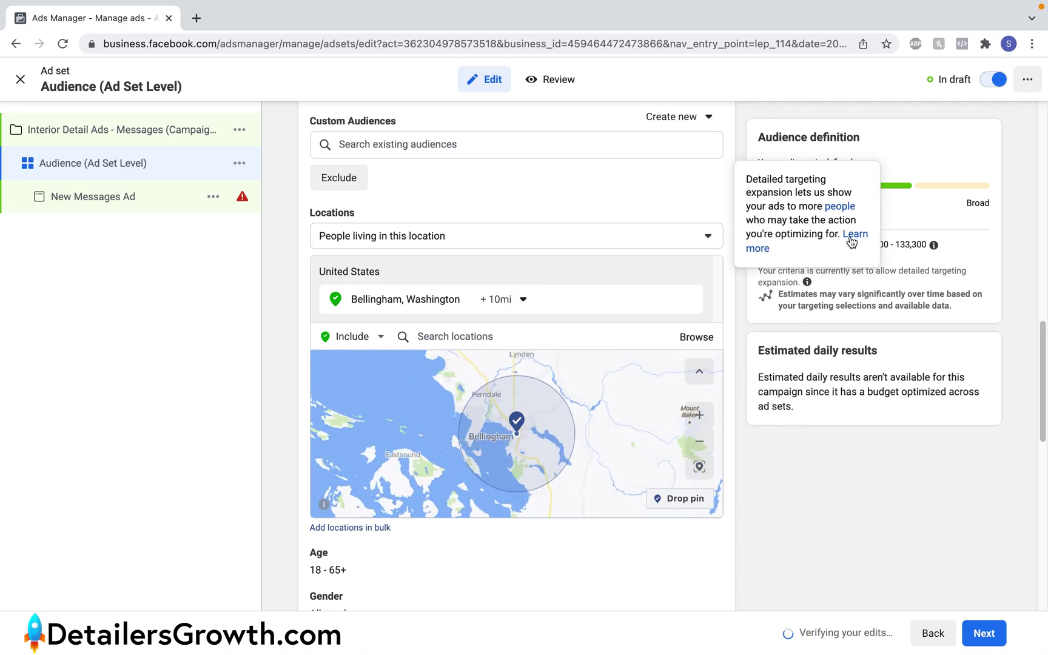
left_click(861, 246)
left_click_drag(861, 246, 894, 246)
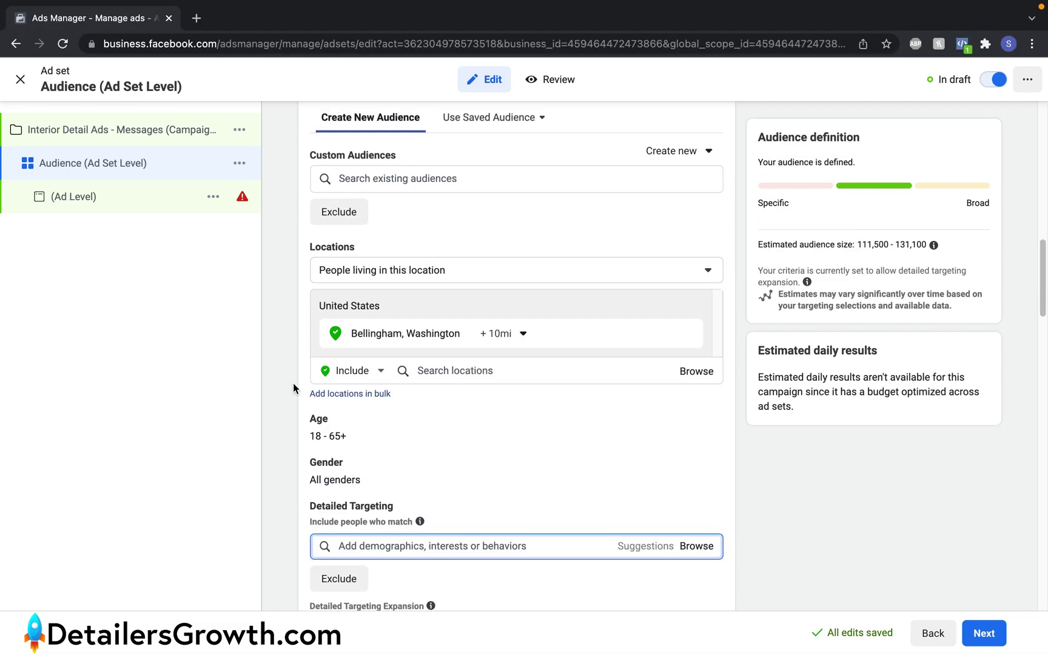
- Search 'auto d' in Detailed Targeting and add the Auto detailing interest
scroll(293, 382, "down", 2)
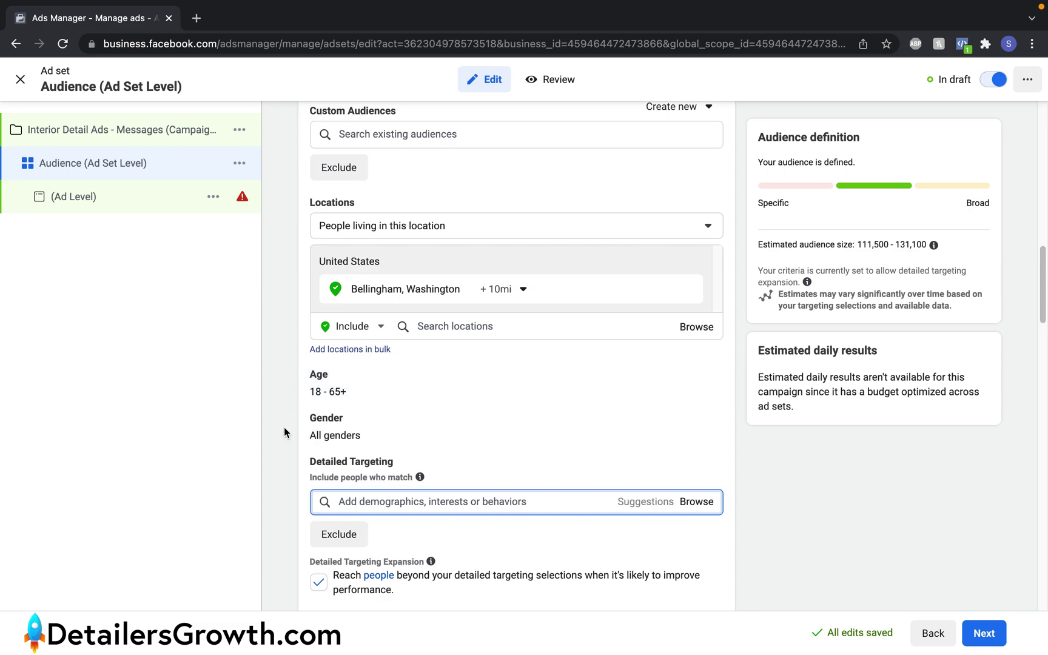
scroll(287, 434, "down", 1)
scroll(286, 439, "down", 1)
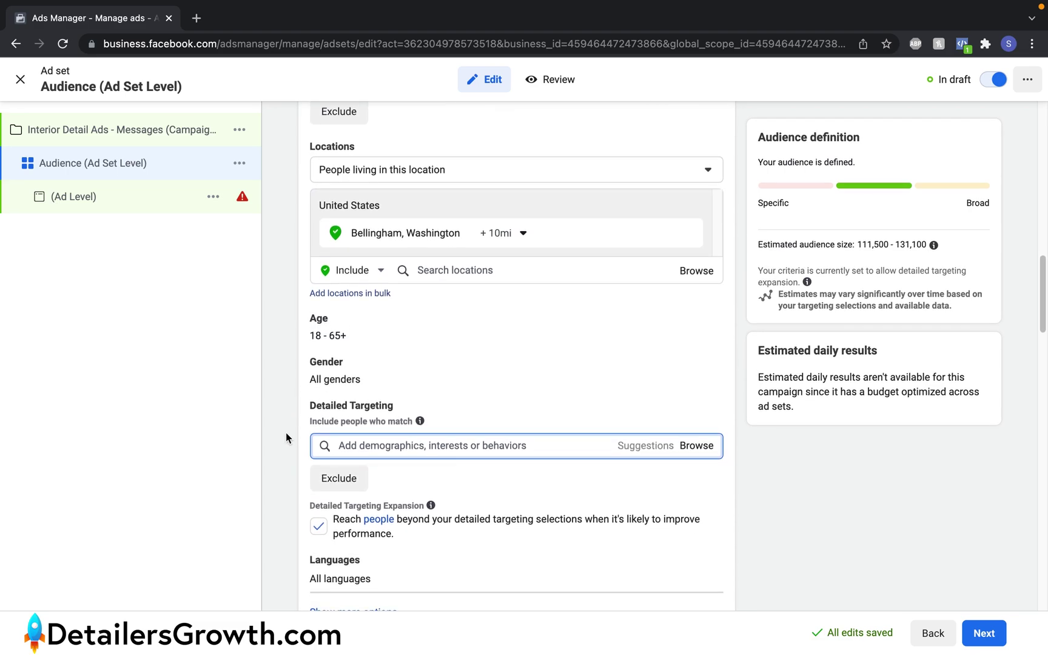
scroll(286, 437, "down", 1)
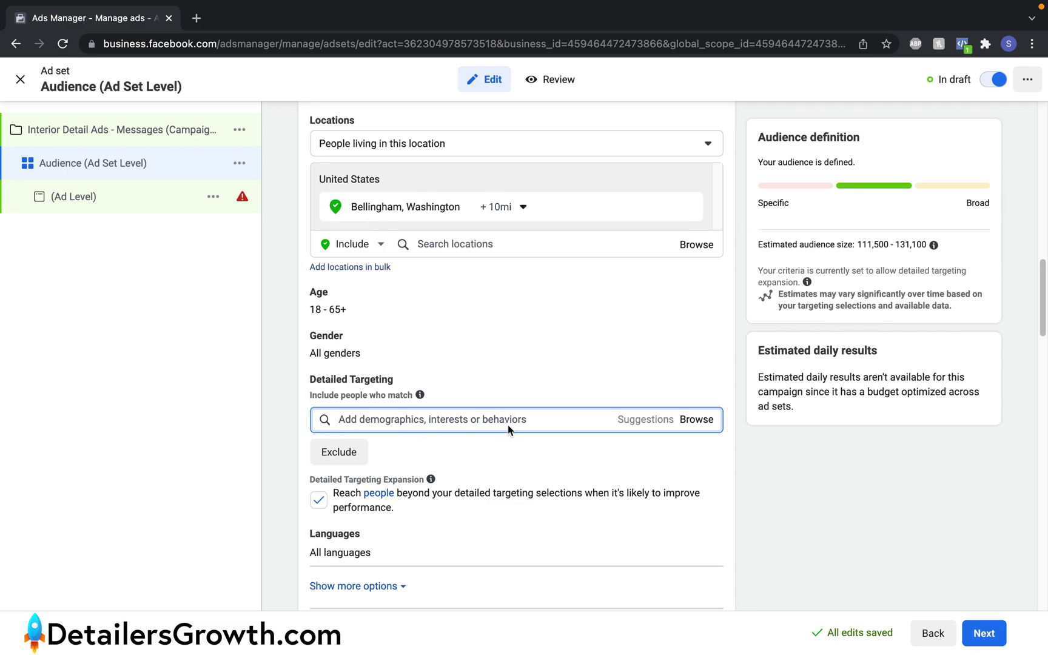
type("auto detailing")
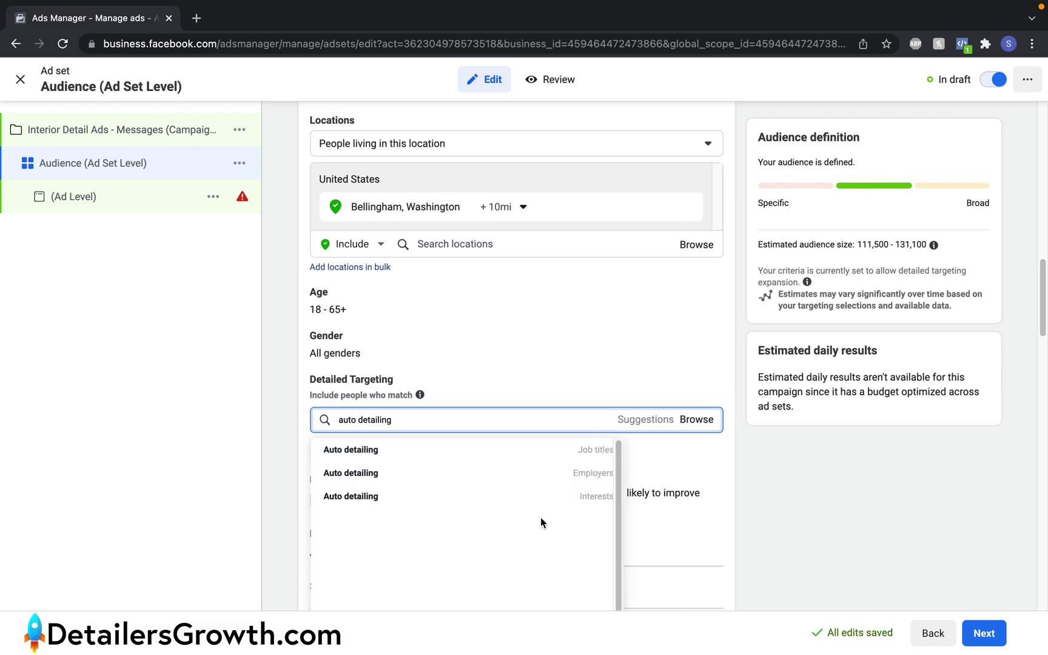
left_click(525, 500)
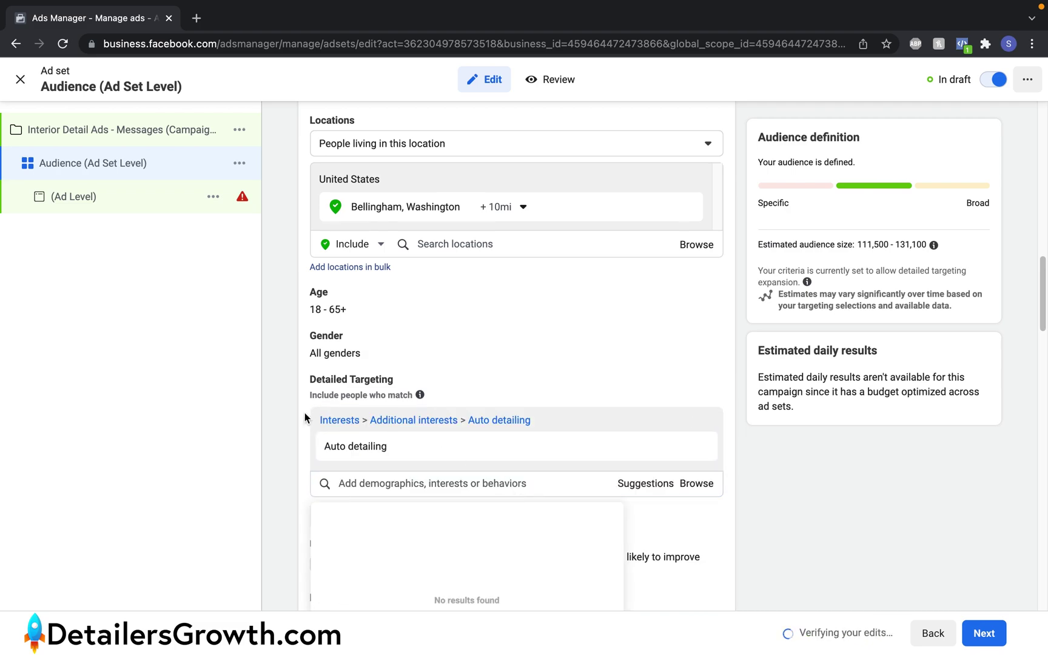
- Add the Carcare, Vehicles and SUVs interests from the suggested interests
left_click(284, 404)
scroll(281, 401, "down", 2)
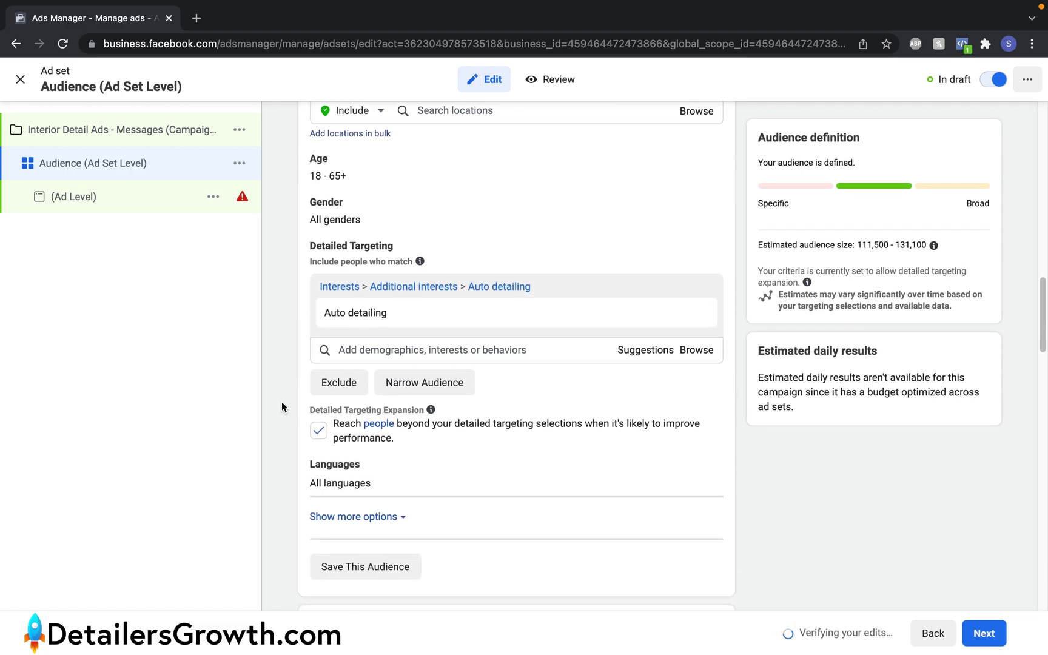
left_click(627, 356)
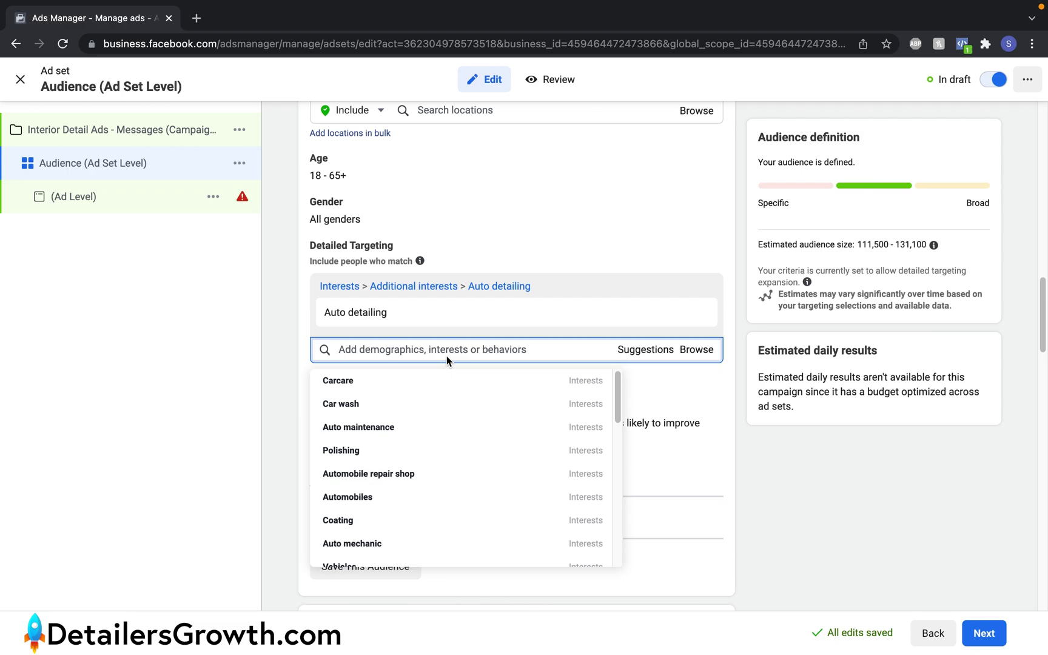
mouse_move(398, 379)
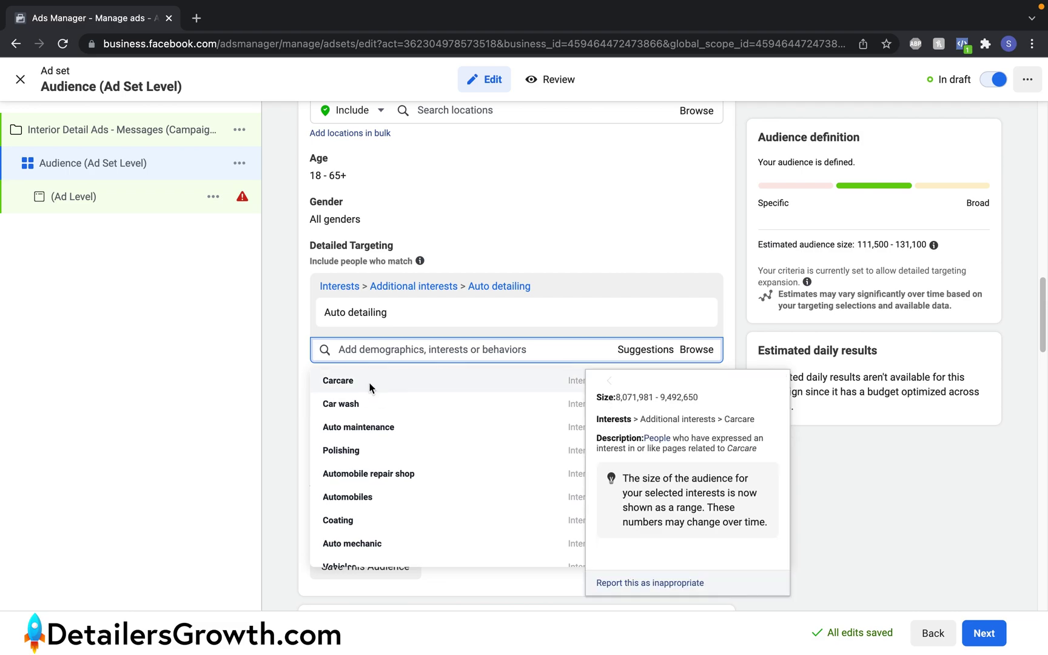
left_click(370, 384)
scroll(333, 496, "down", 3)
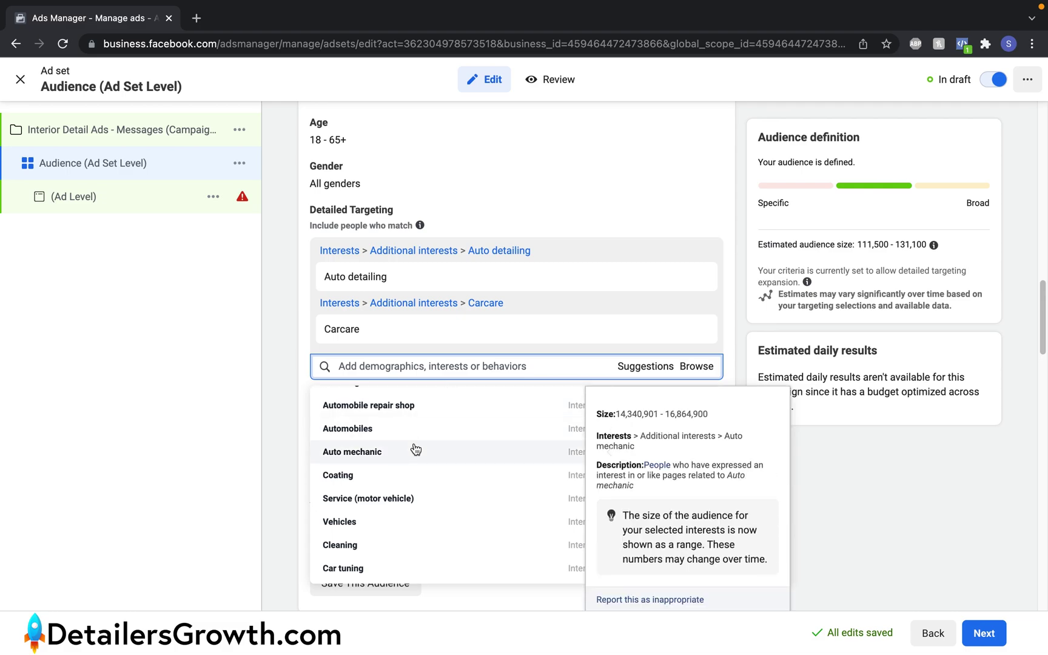
left_click(339, 522)
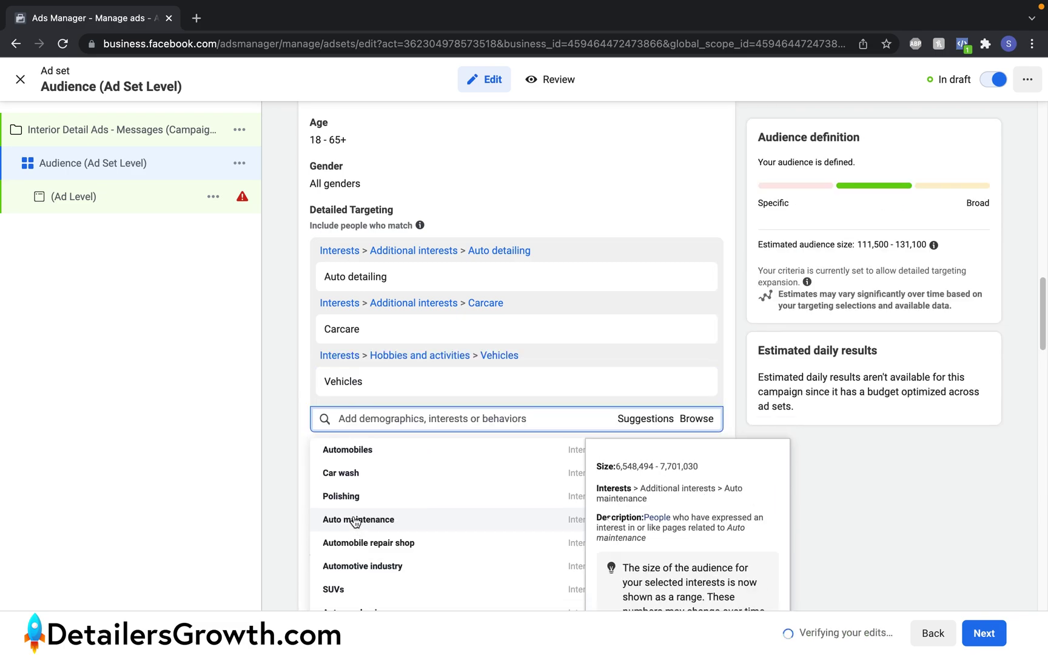
left_click(360, 535)
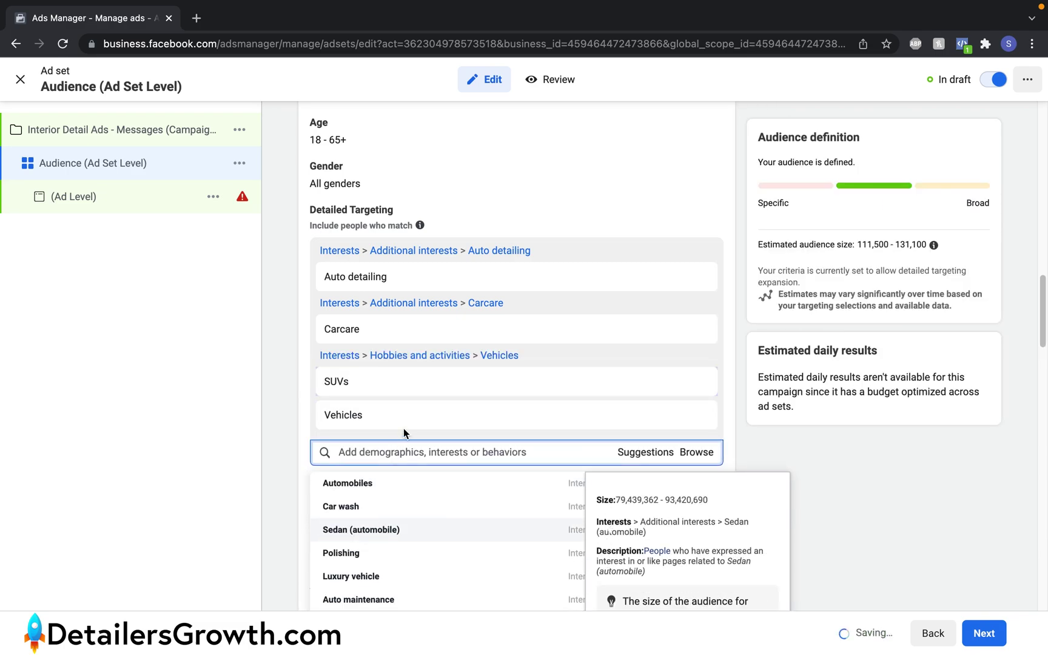
- Search for and add the Minivans and Trucks interests
type("mi")
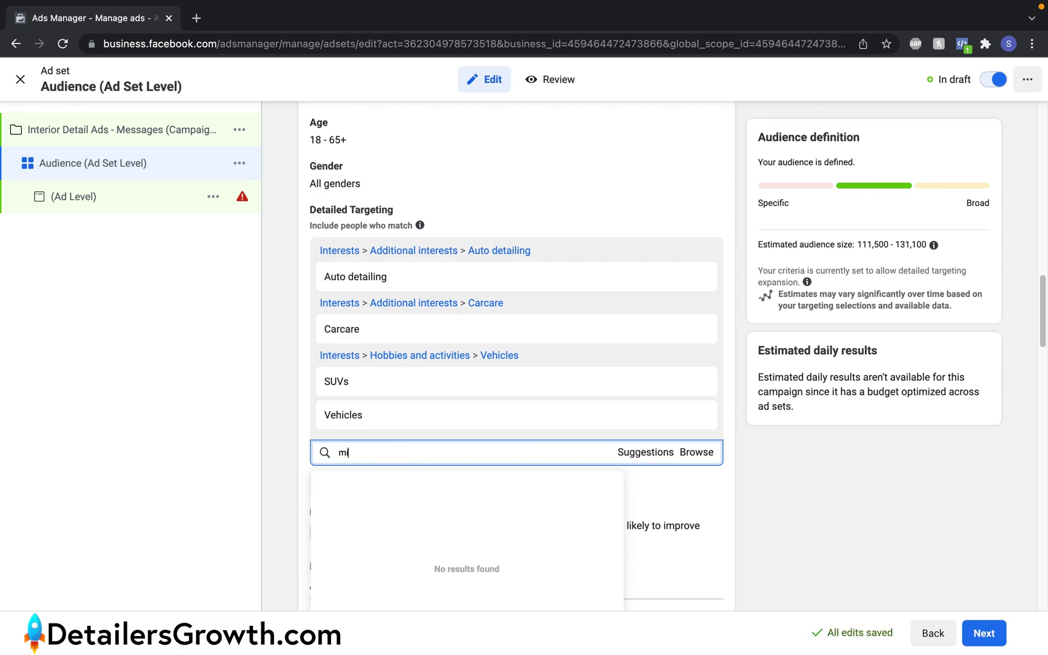
type("nivams")
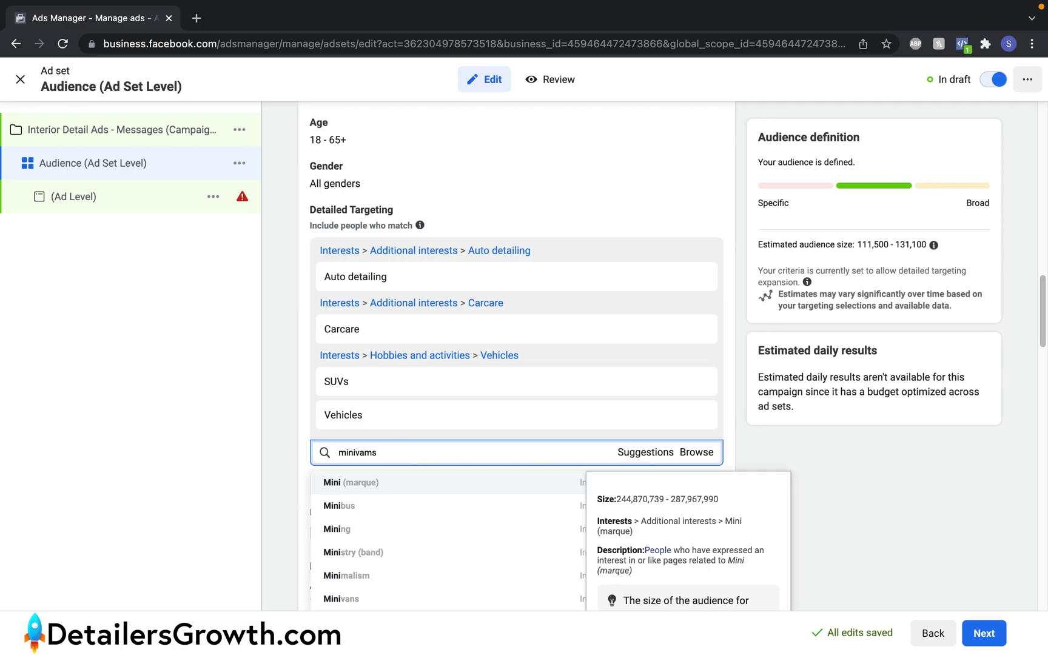
key("BackSpace")
key("BackSpace")
type("ns")
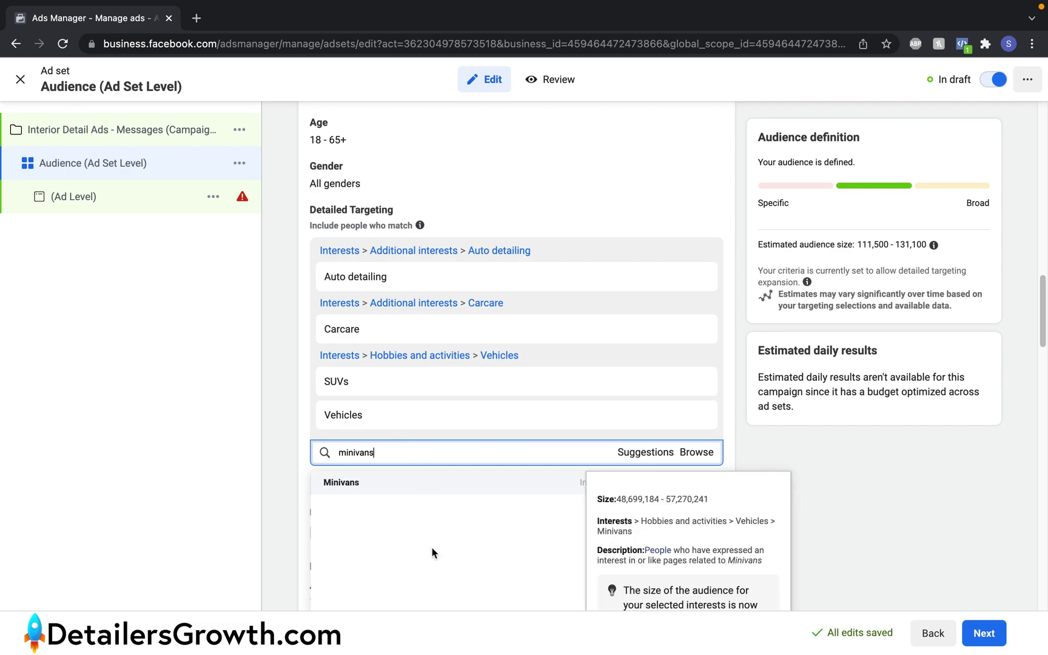
left_click(412, 487)
left_click(402, 456)
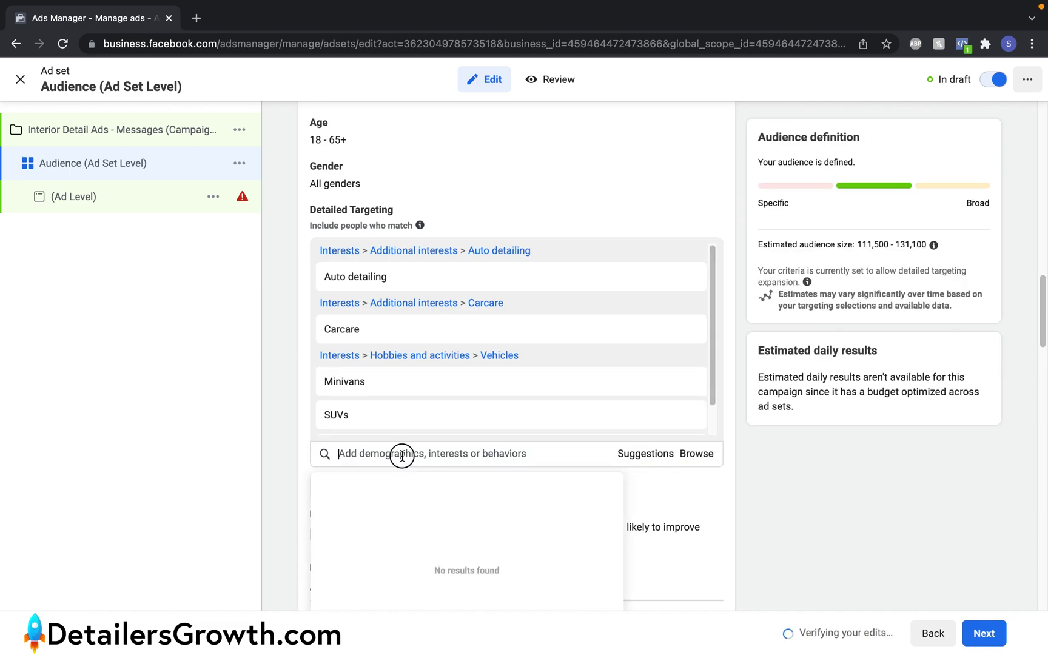
type("trucks")
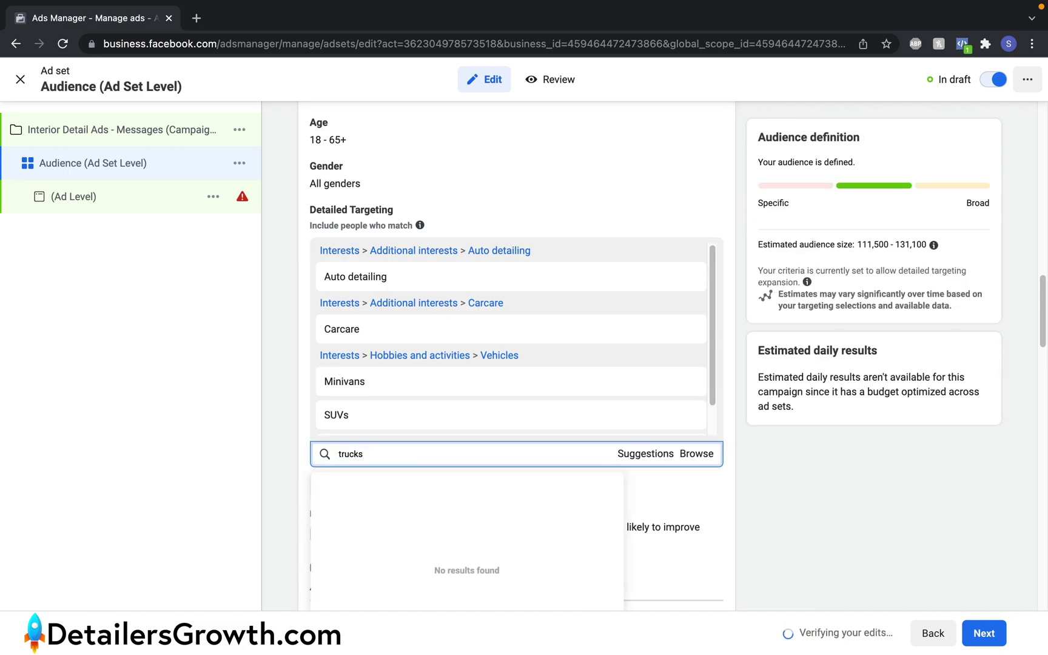
left_click(399, 489)
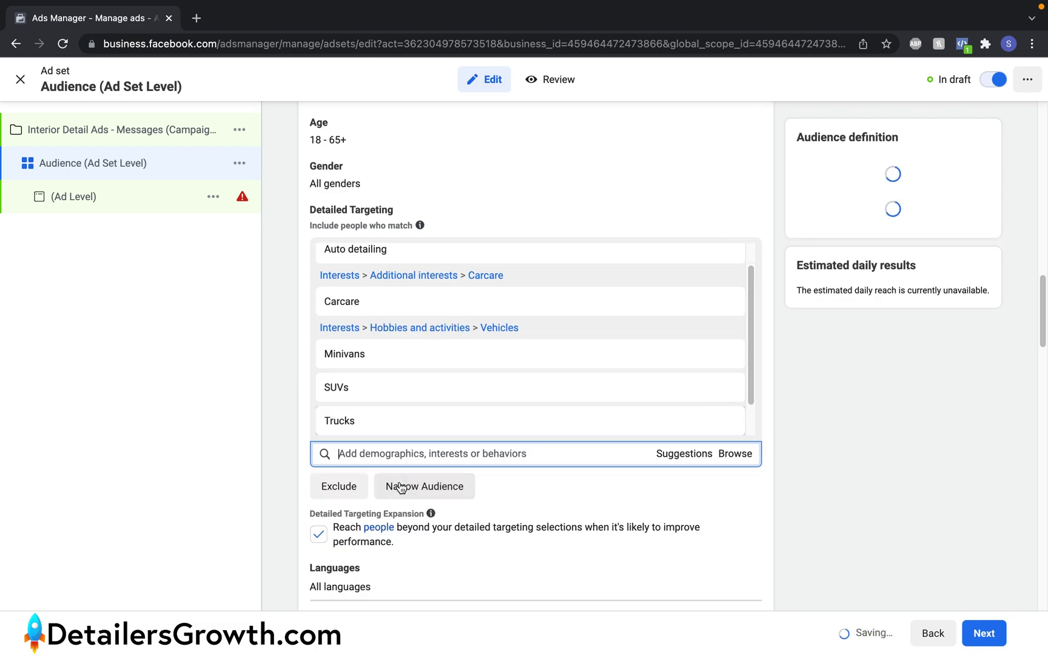
- Add the Family car interest from the suggestions
left_click(646, 454)
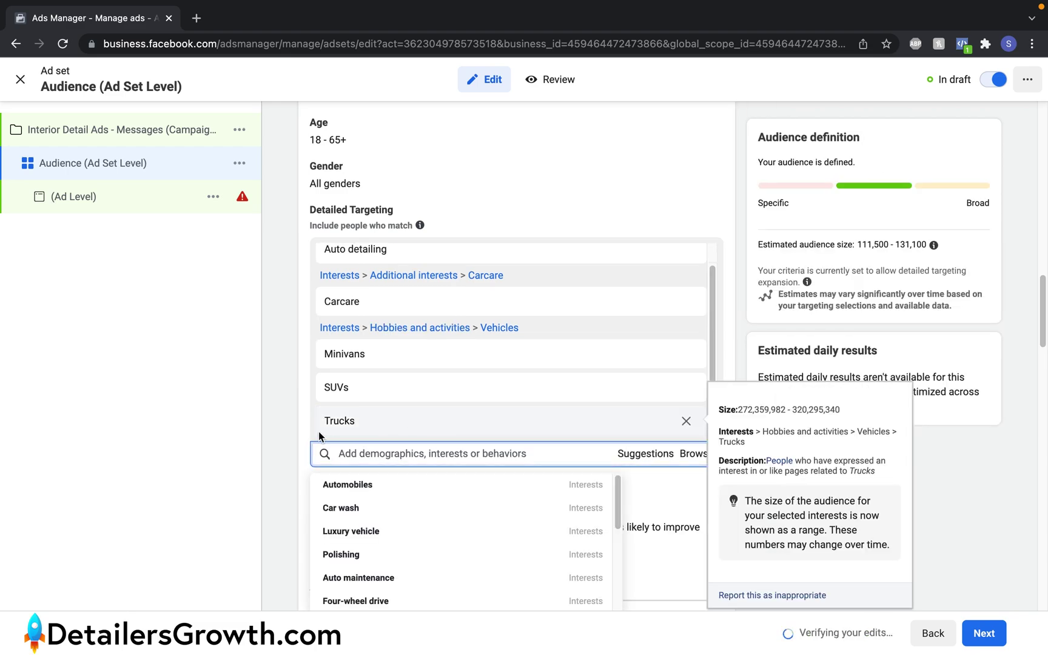
scroll(292, 427, "down", 3)
scroll(405, 442, "down", 5)
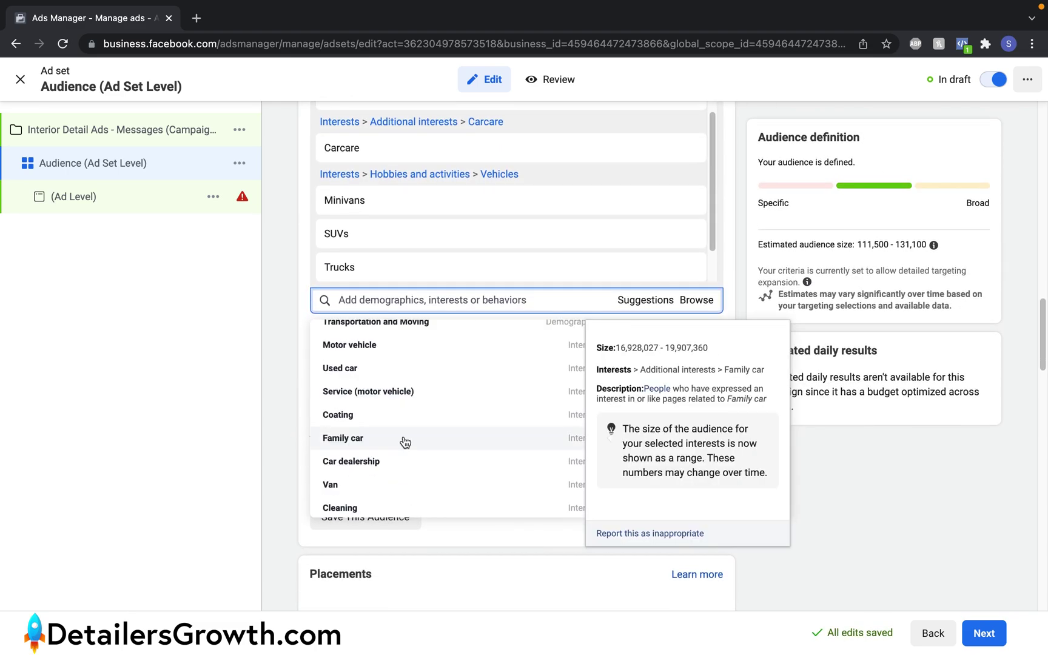
left_click(405, 442)
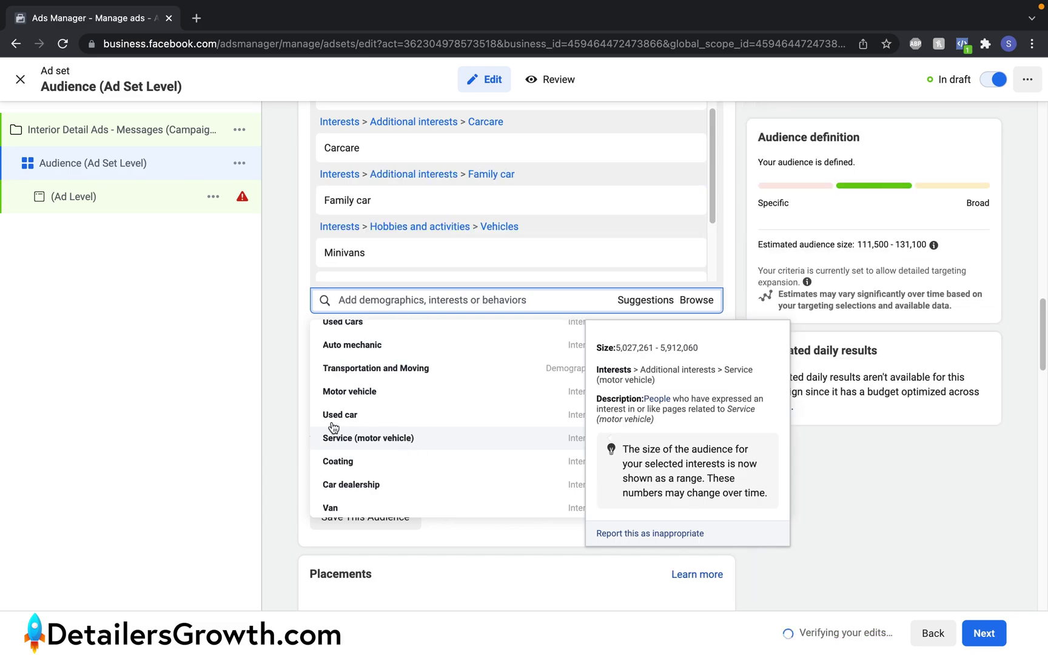
left_click(301, 377)
scroll(302, 376, "up", 2)
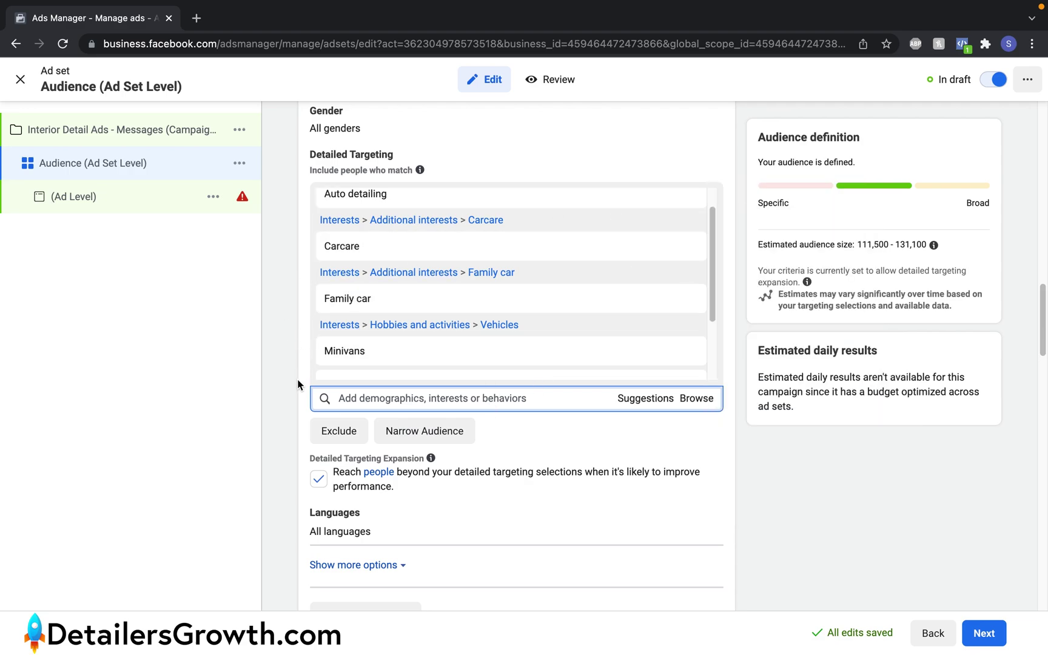
- Select Automatic placements for the ad set and continue to the ad level
scroll(298, 380, "down", 2)
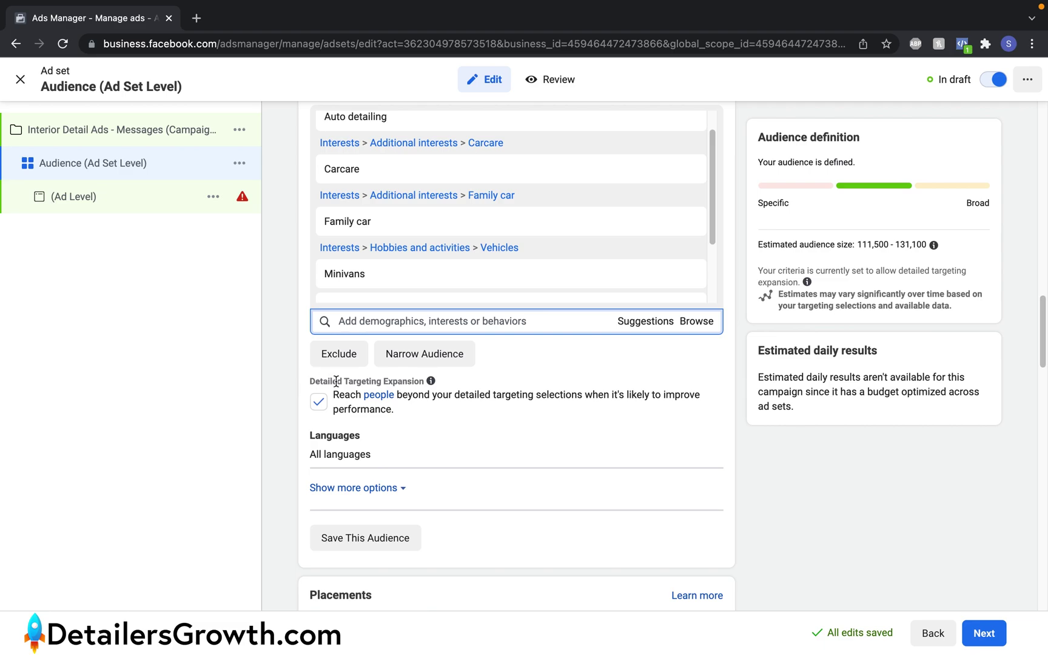
scroll(390, 436, "down", 2)
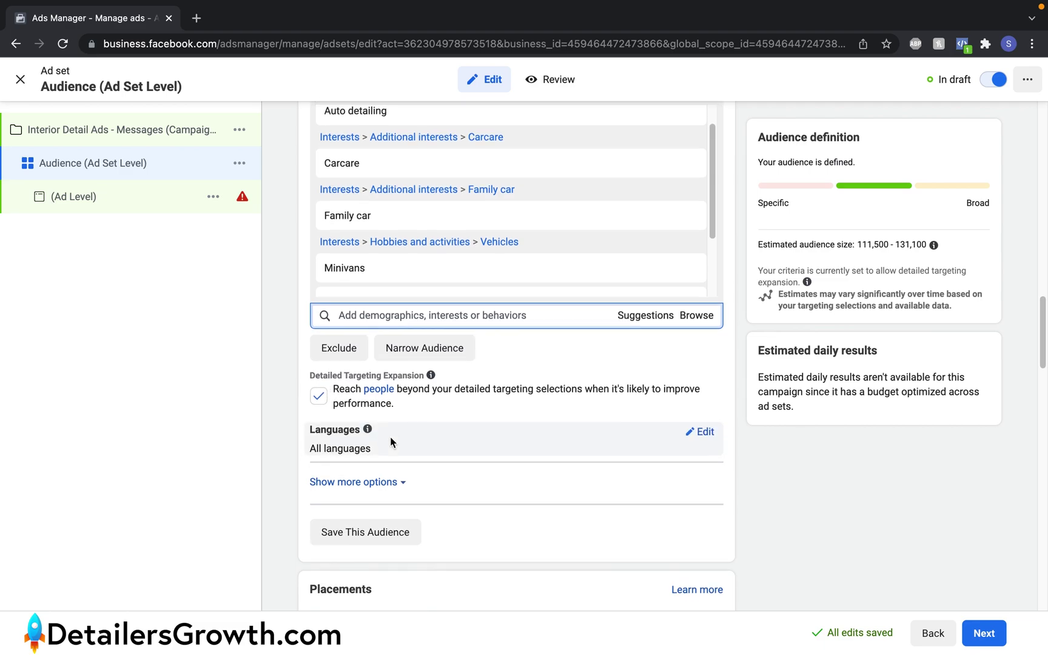
scroll(398, 449, "down", 3)
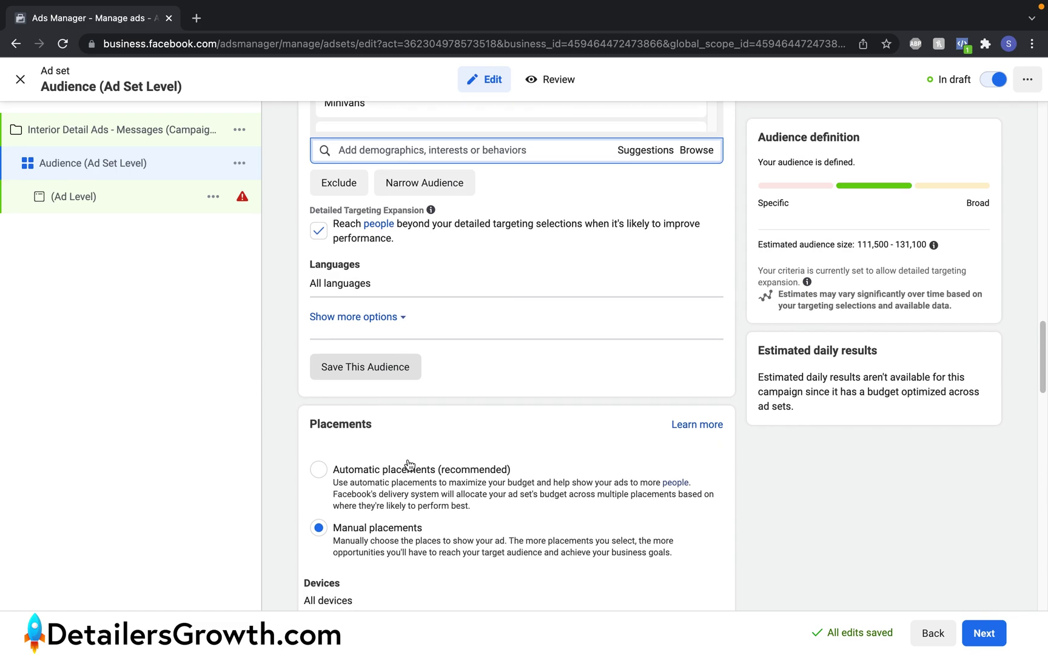
left_click(319, 468)
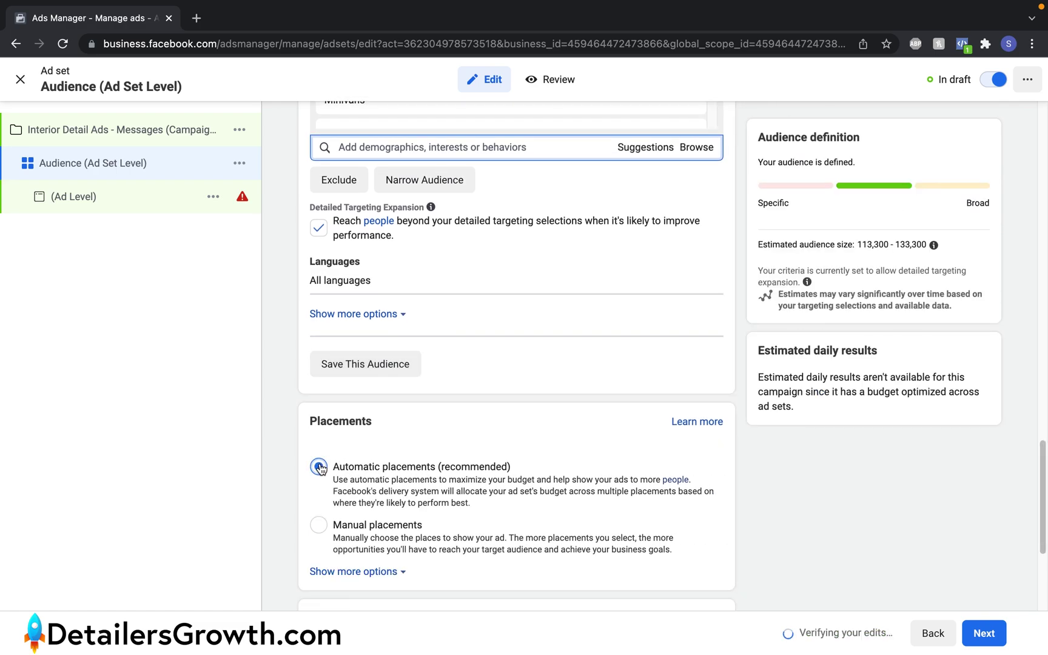
scroll(320, 469, "down", 6)
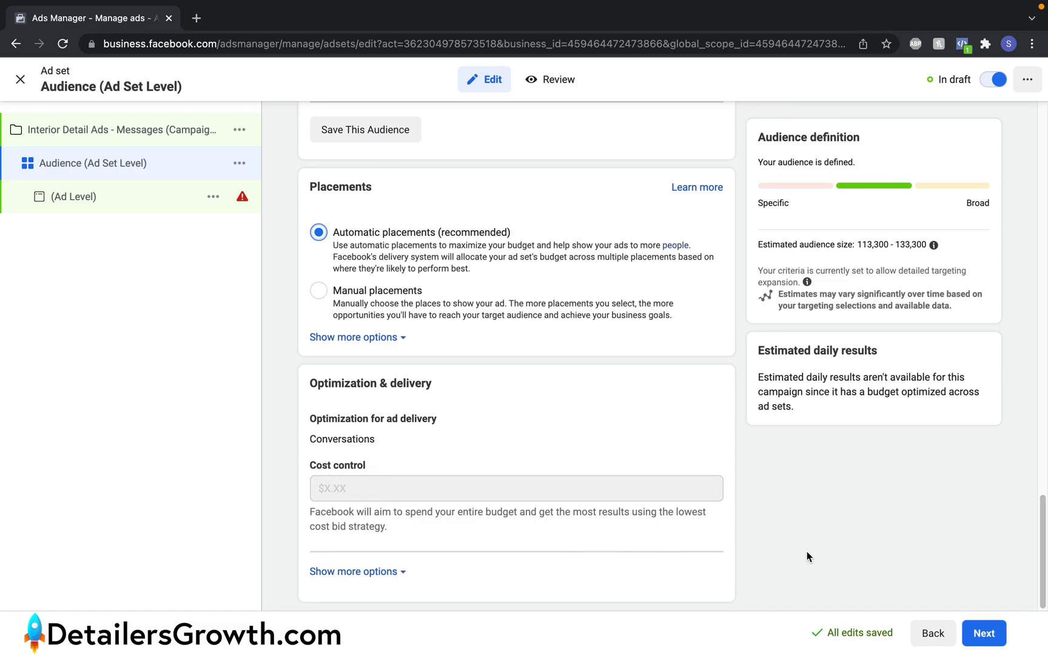
left_click(978, 631)
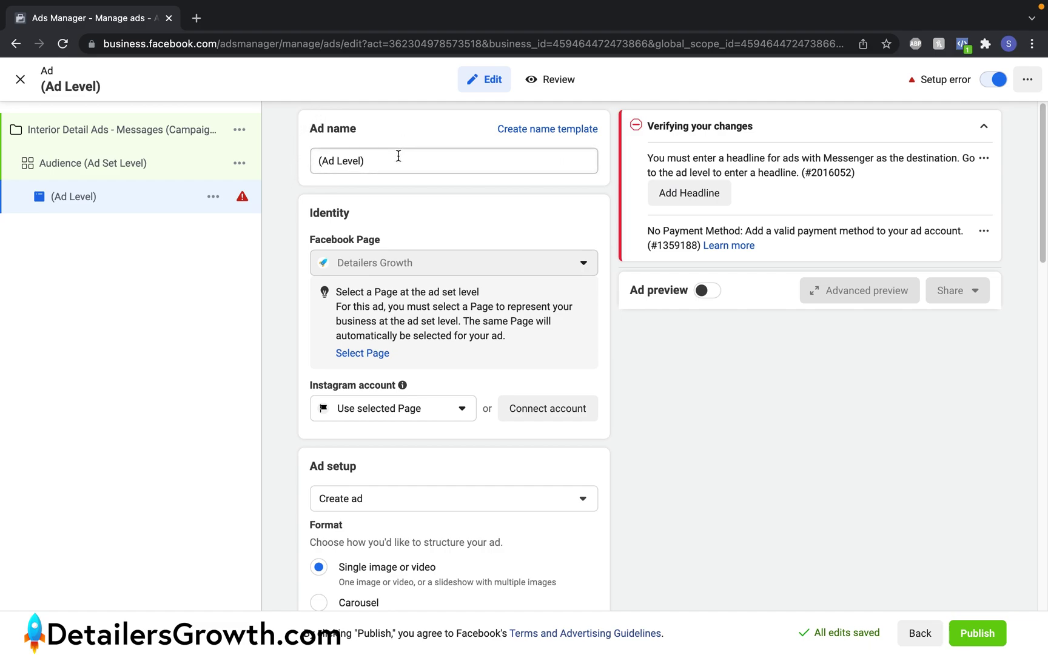
- Add the car-cleaner interior image as the ad media, keeping default crops across 11 placements
scroll(289, 232, "down", 2)
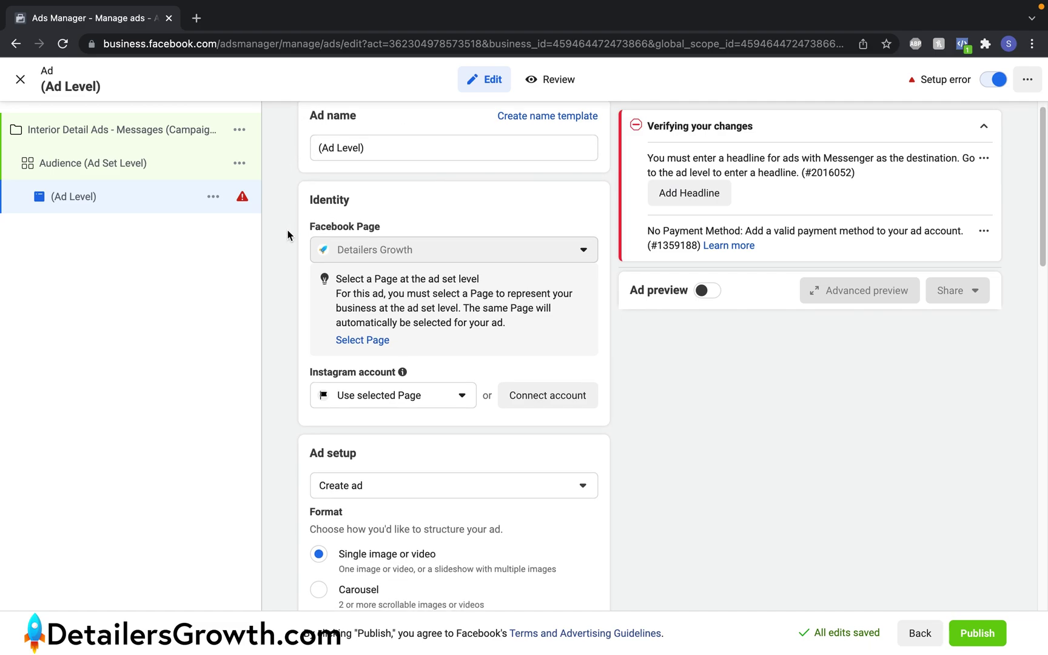
scroll(288, 234, "down", 4)
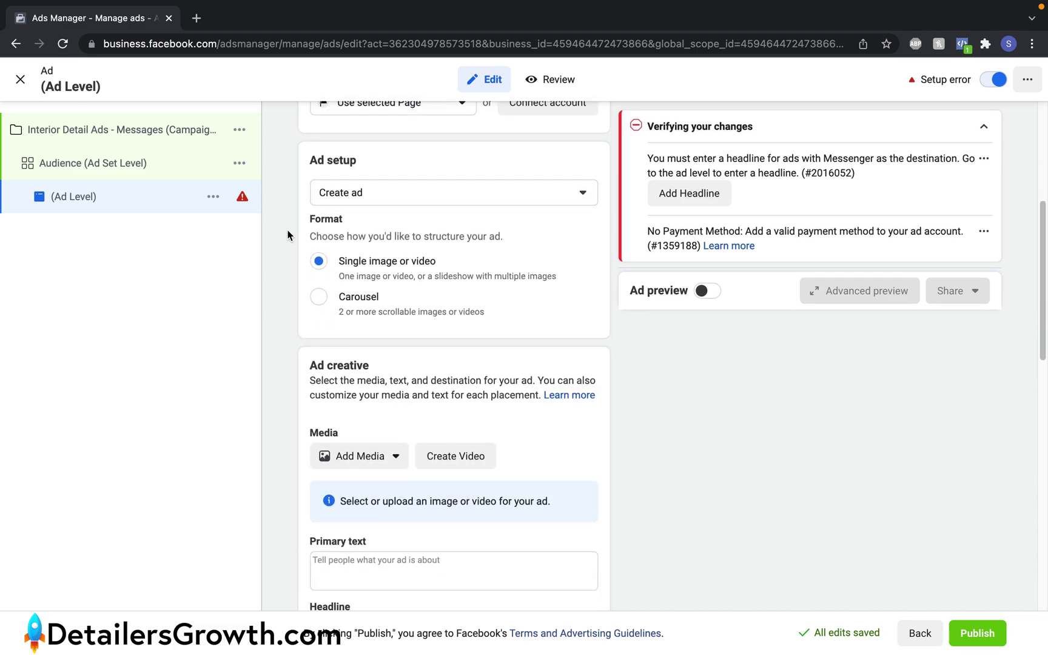
scroll(288, 235, "down", 1)
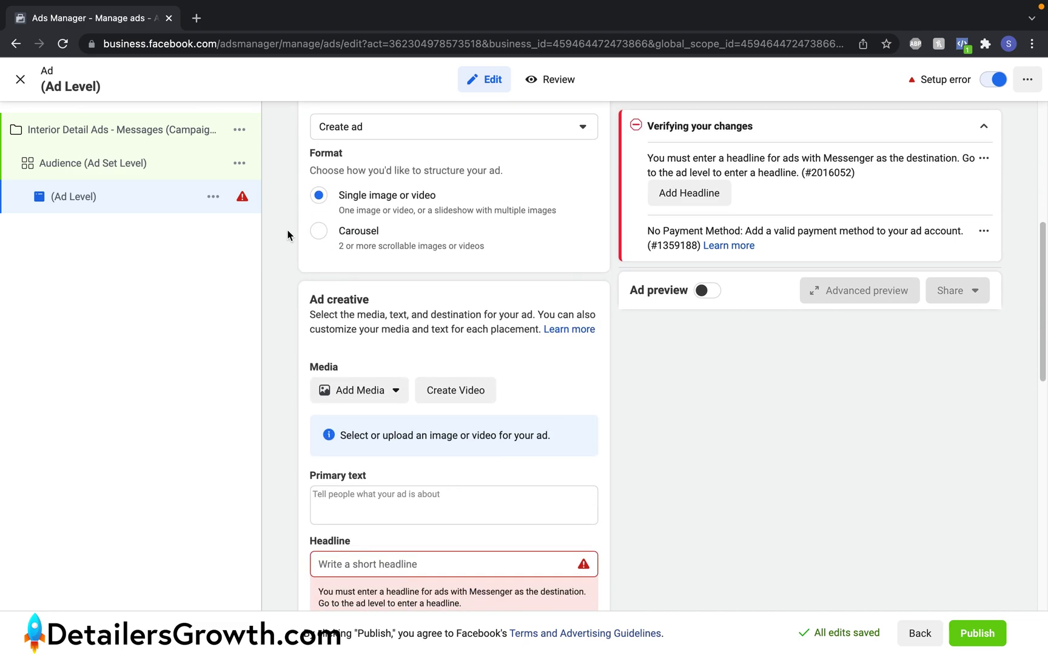
left_click(385, 396)
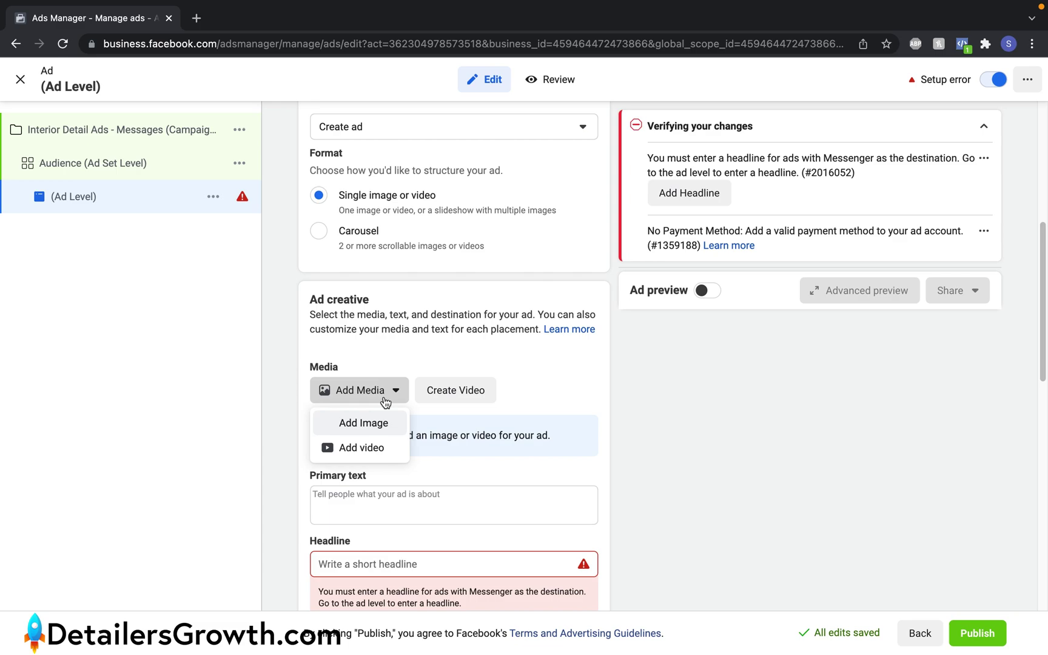
left_click(384, 424)
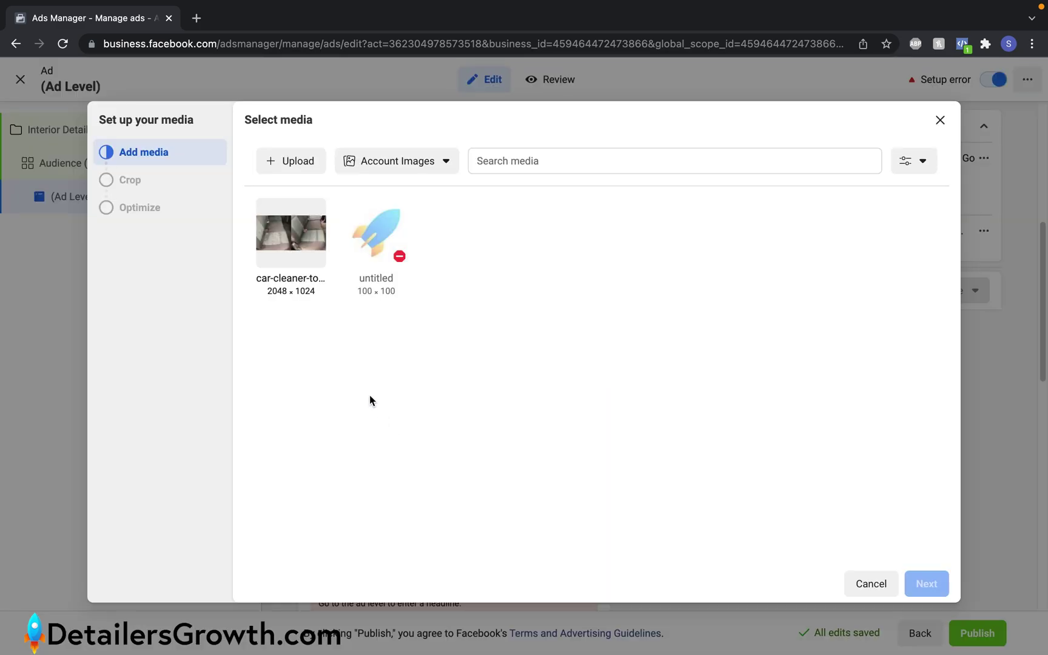
left_click(288, 259)
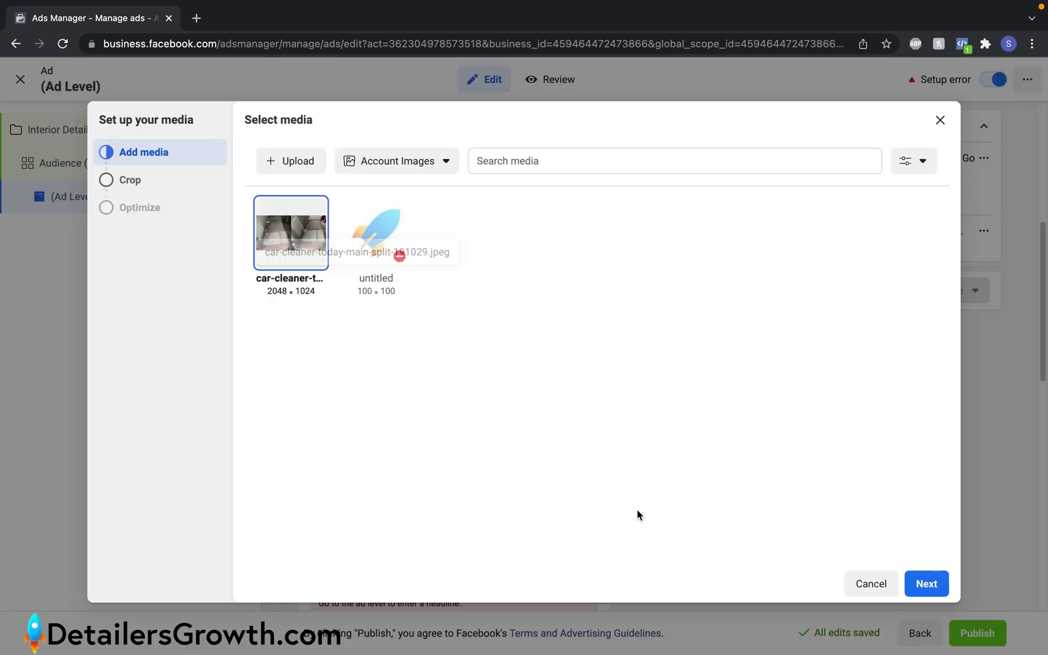
left_click(924, 592)
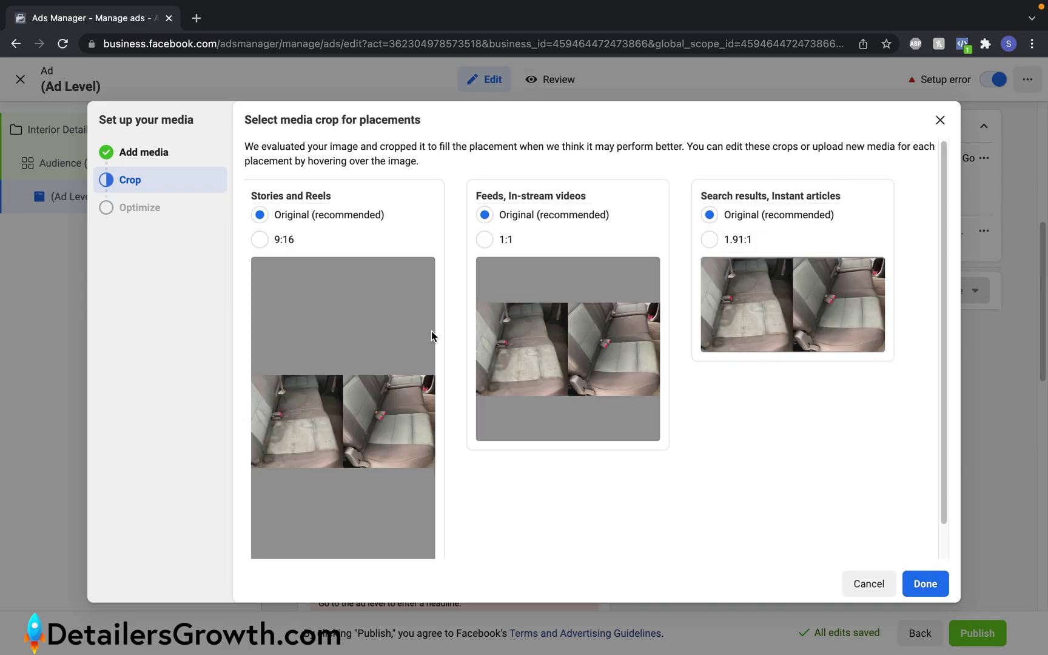
left_click(934, 597)
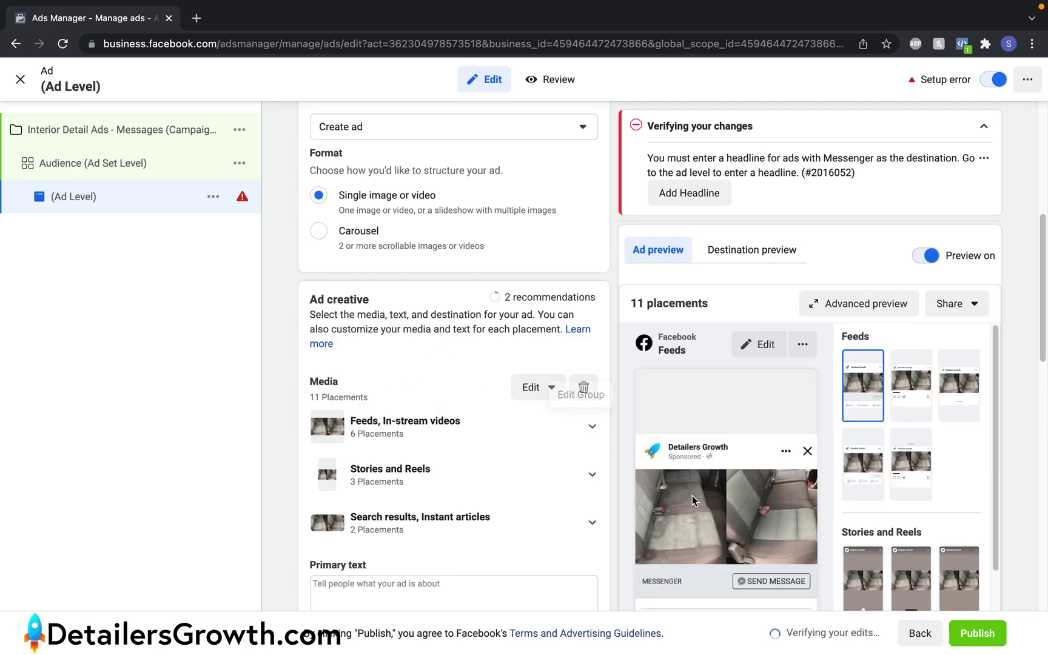
- Write the primary text 'Get a clean car inside and out! Message us today for your free quote!'
scroll(462, 423, "down", 3)
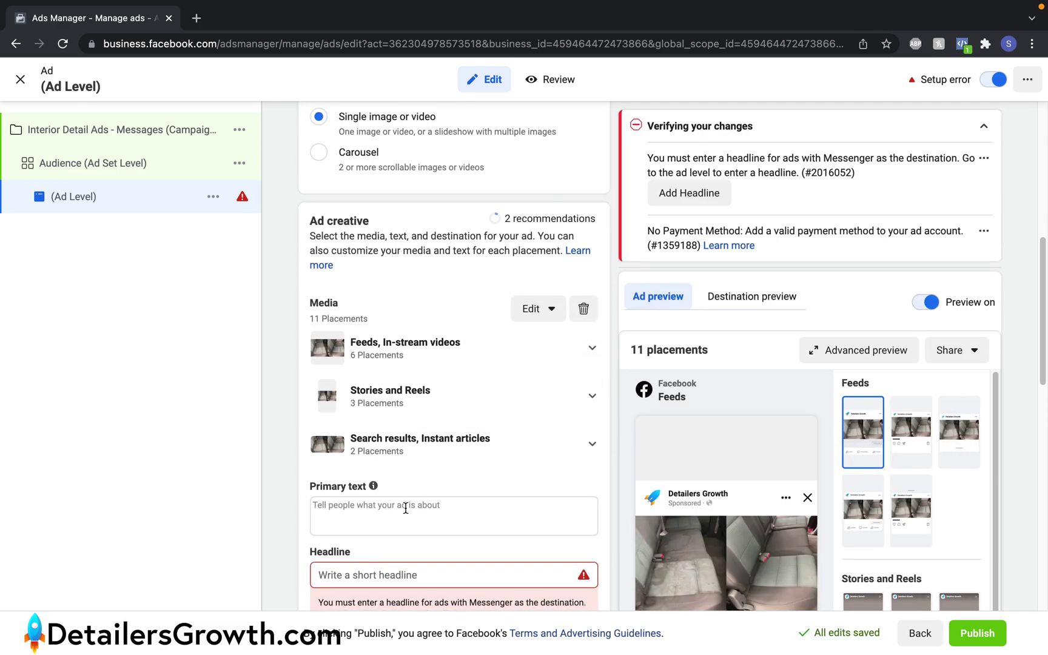
left_click(405, 508)
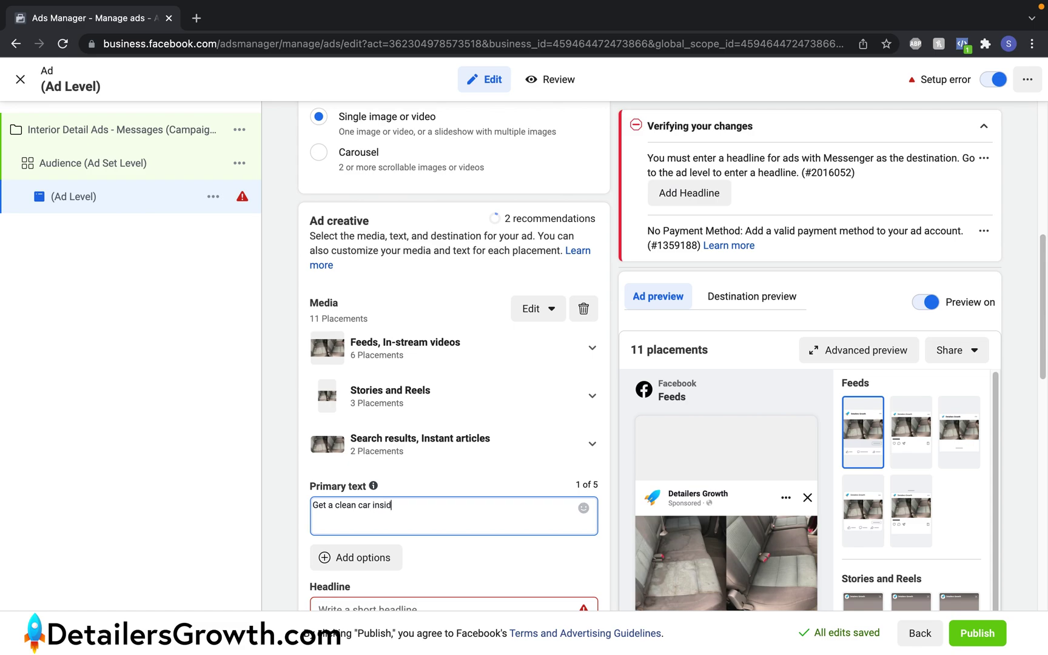
type("Get a clean car inside and op")
key("BackSpace")
type("ut! Me")
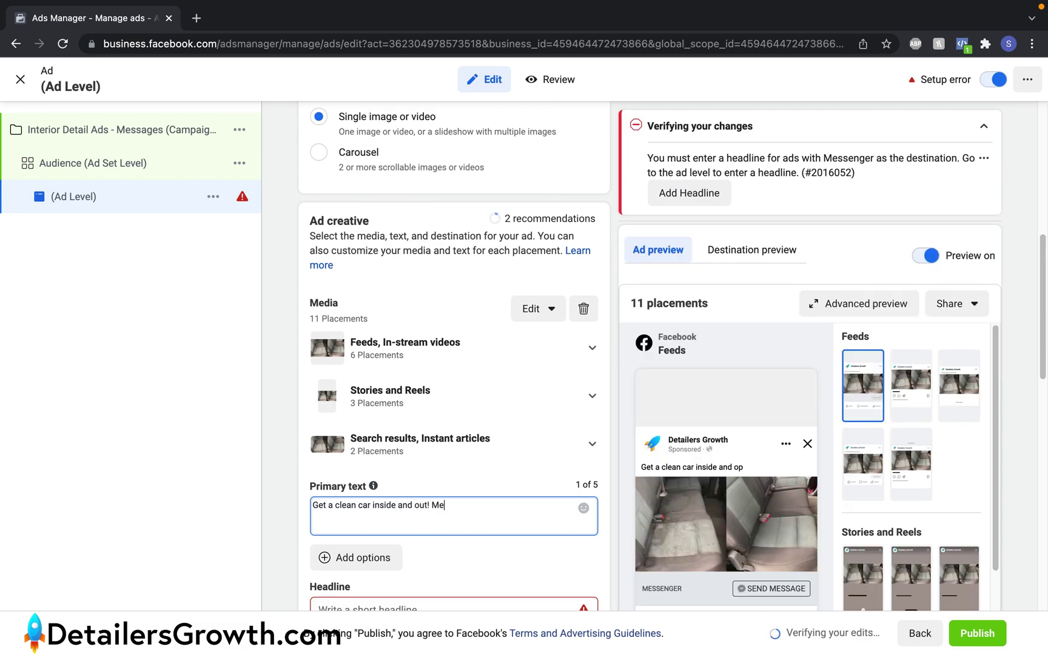
type("ssage us today for your free")
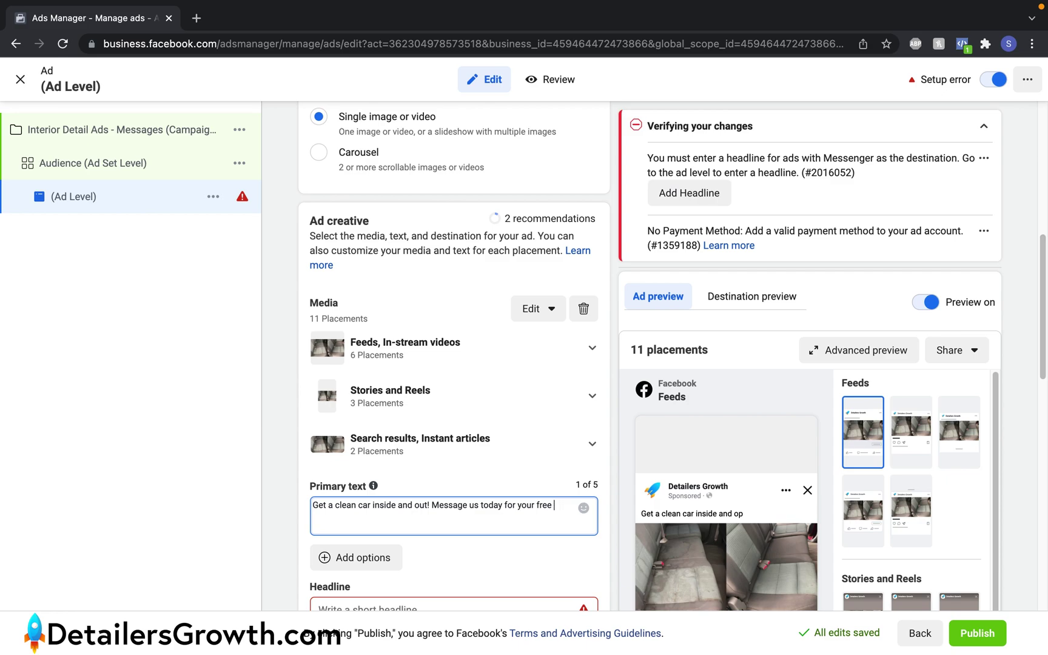
type(" quote")
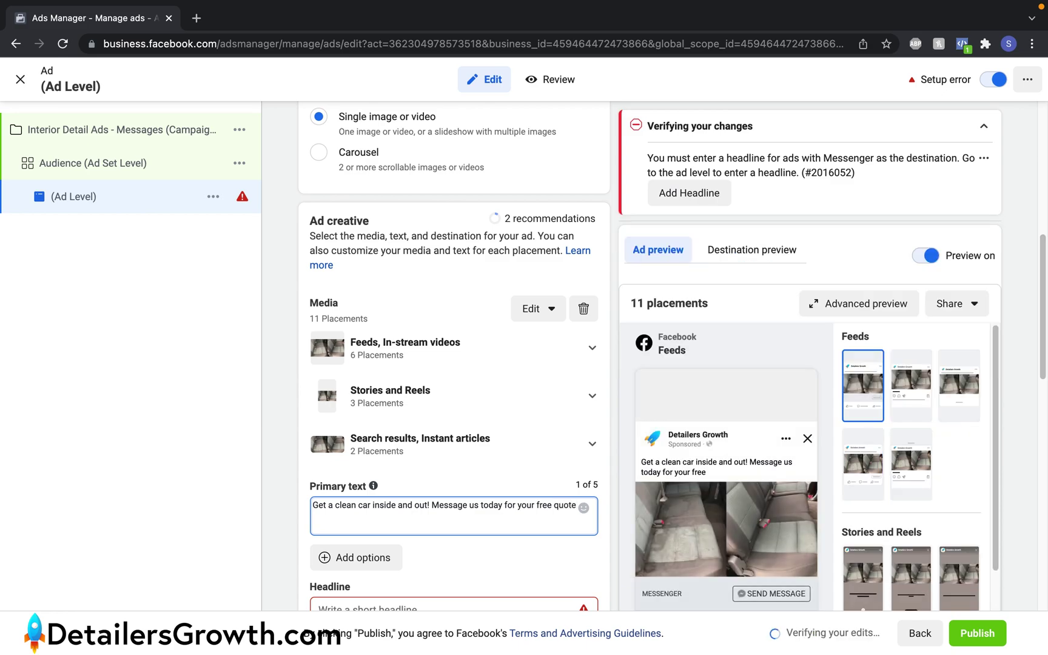
type("!")
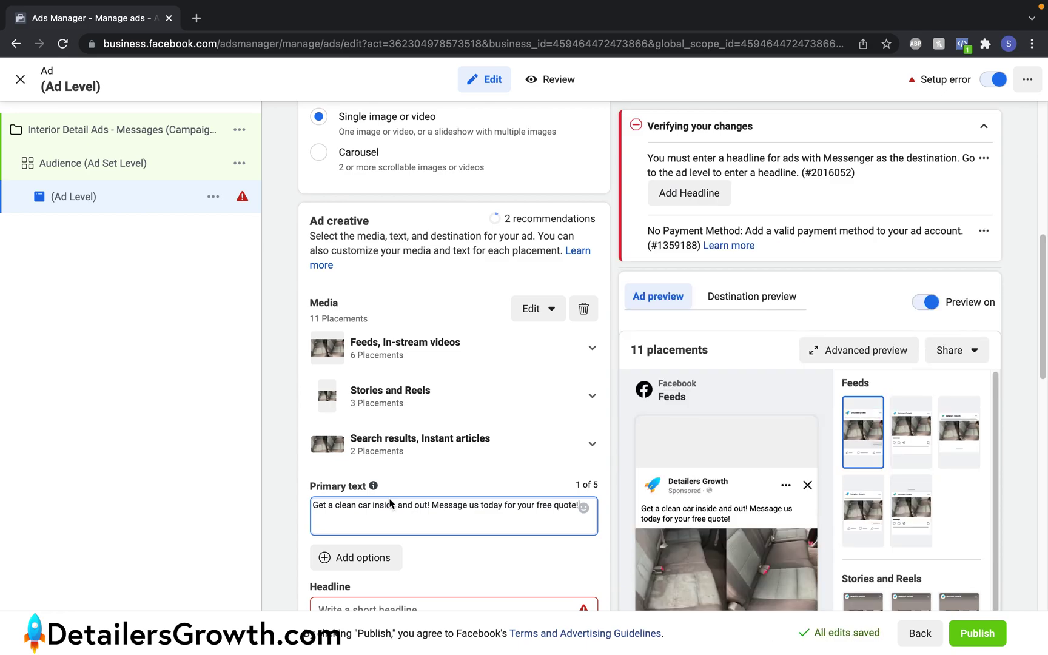
scroll(390, 504, "down", 3)
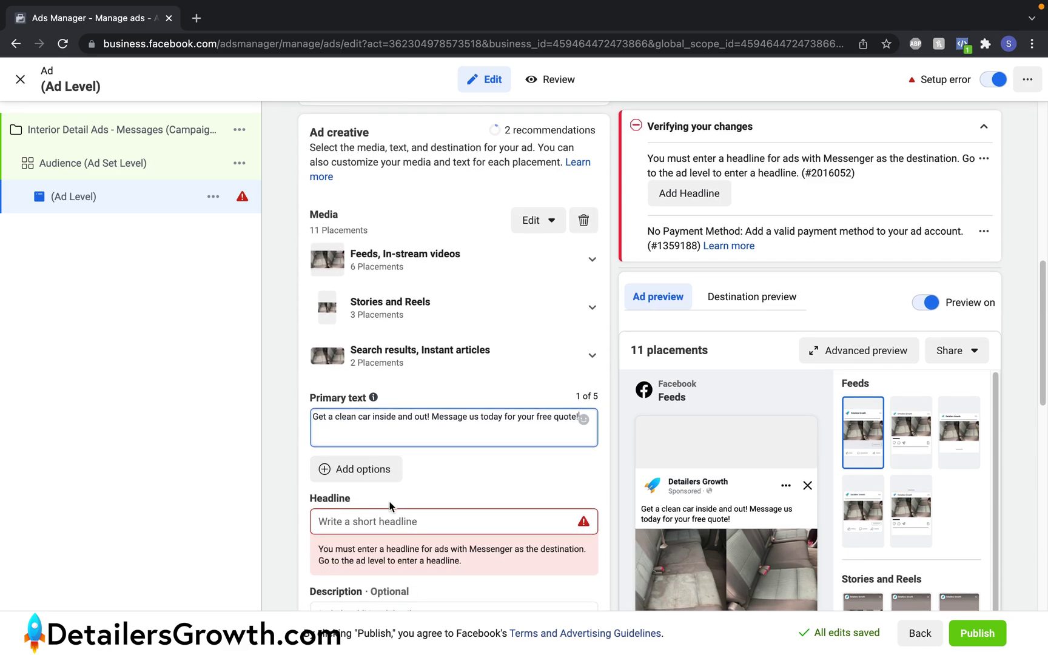
left_click(393, 520)
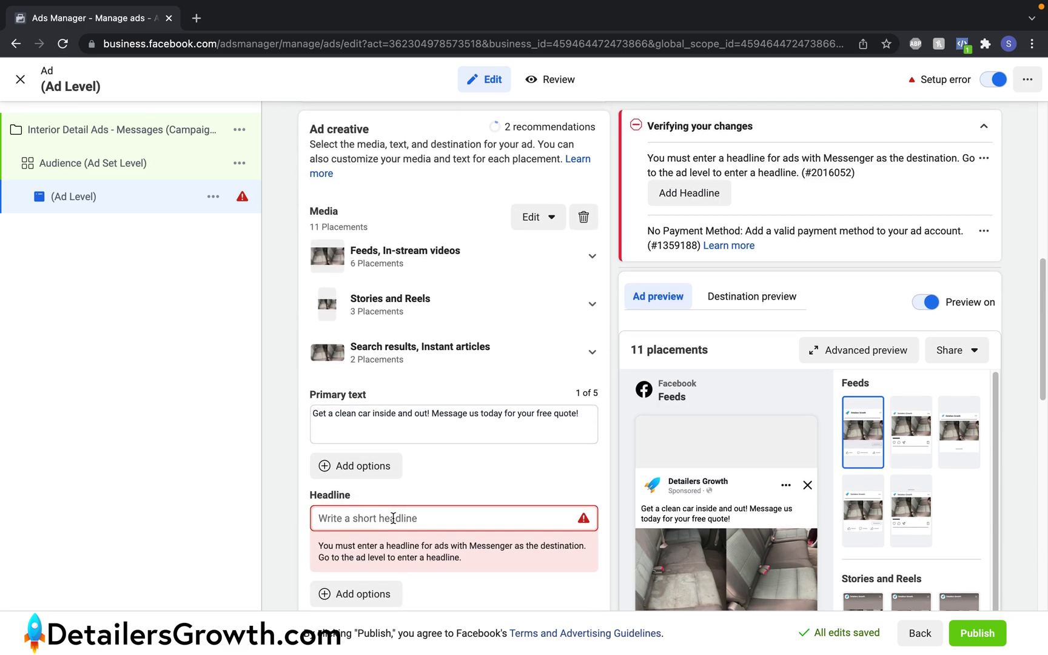
type("Get a free quote today!")
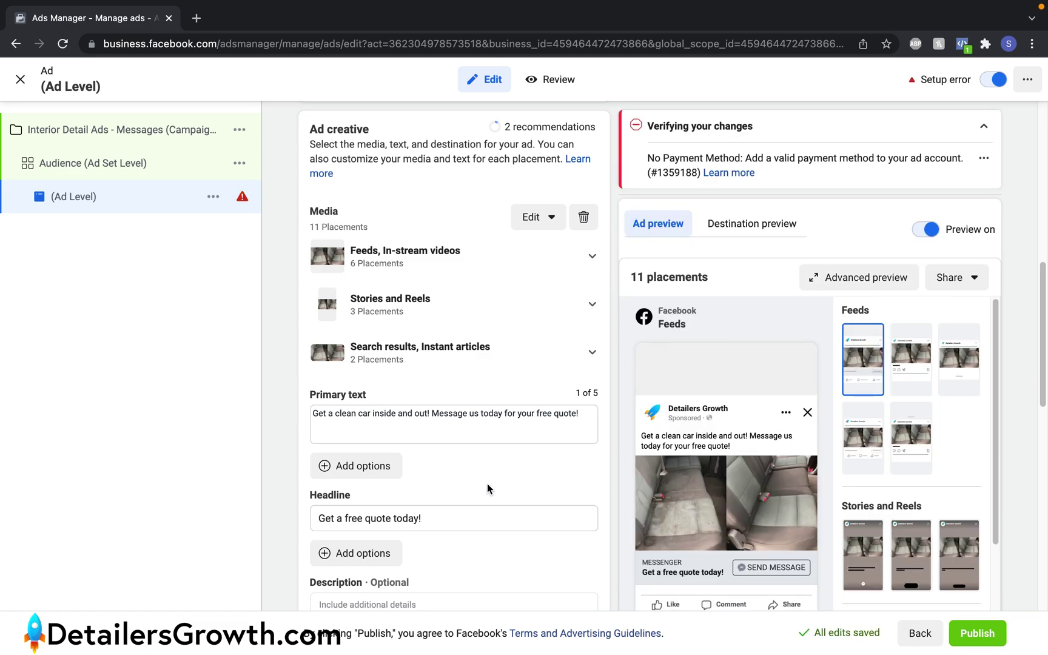
scroll(486, 485, "down", 1)
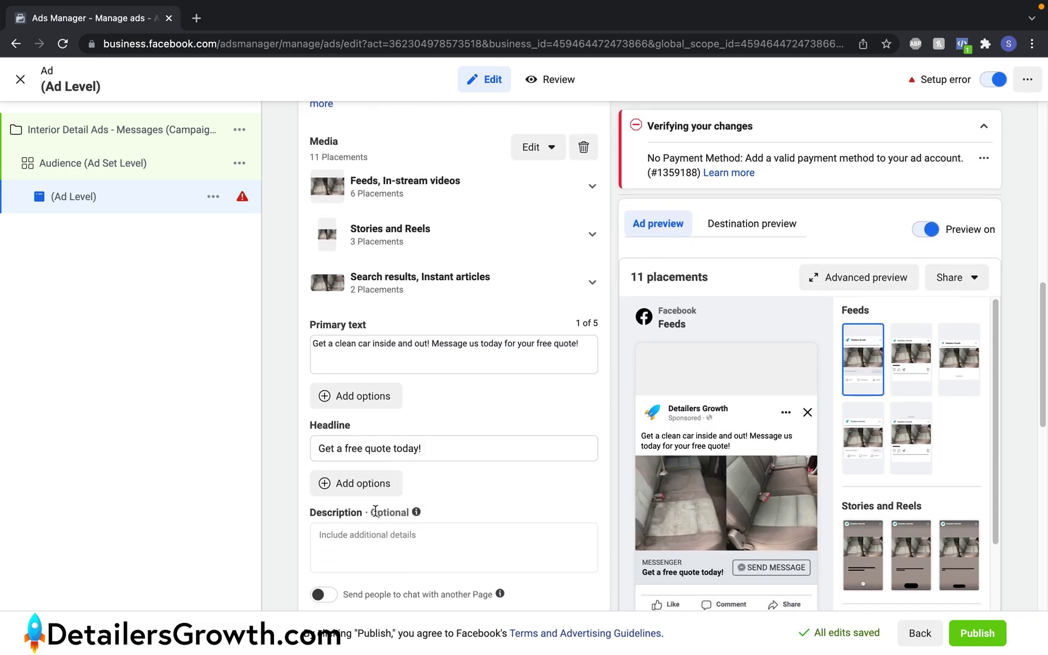
scroll(375, 512, "down", 4)
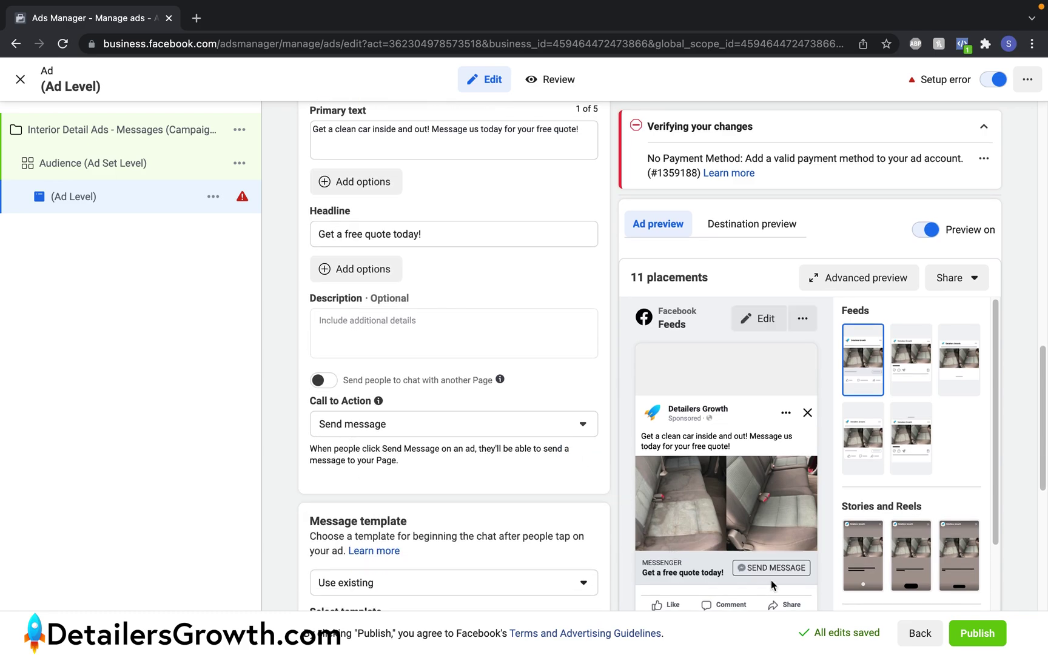
scroll(500, 510, "down", 2)
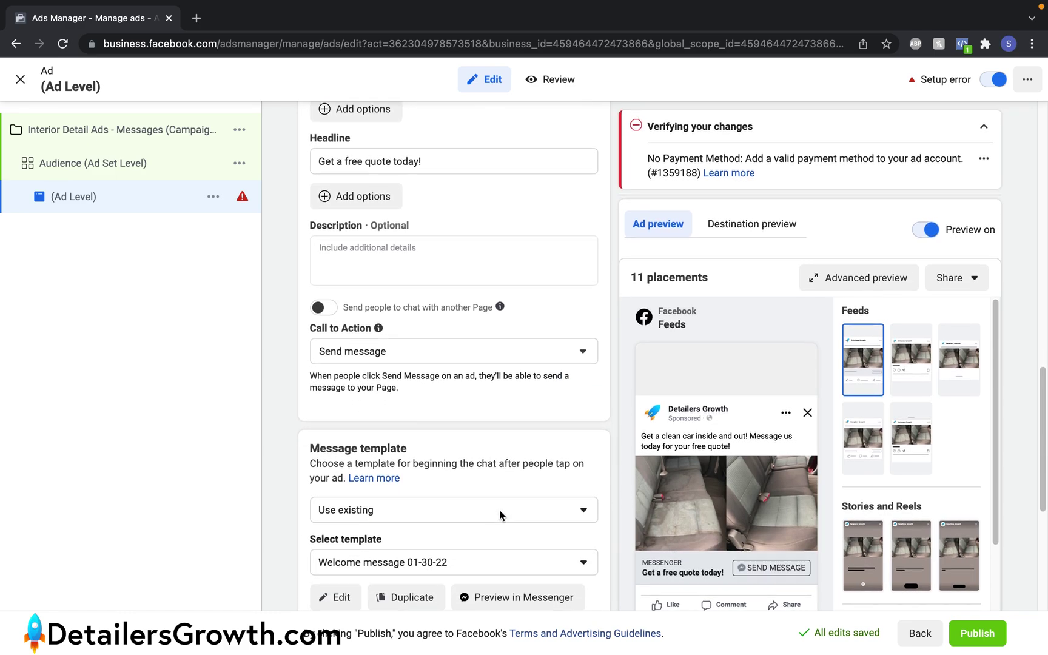
- Choose to create a new Messenger message template
scroll(499, 513, "down", 1)
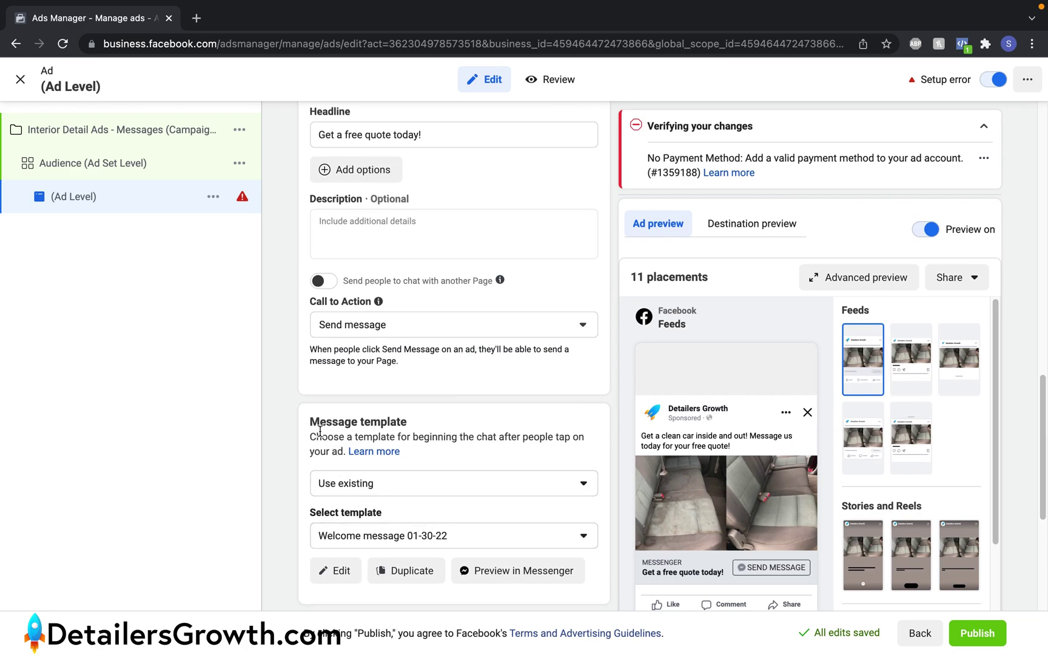
scroll(319, 431, "down", 1)
left_click(344, 458)
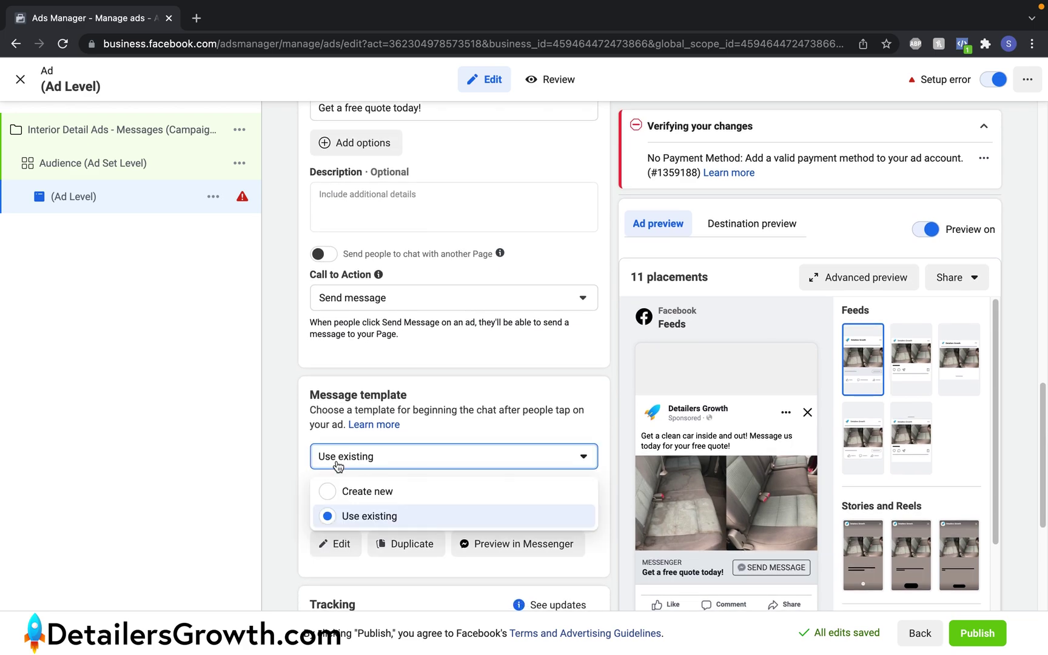
left_click(353, 493)
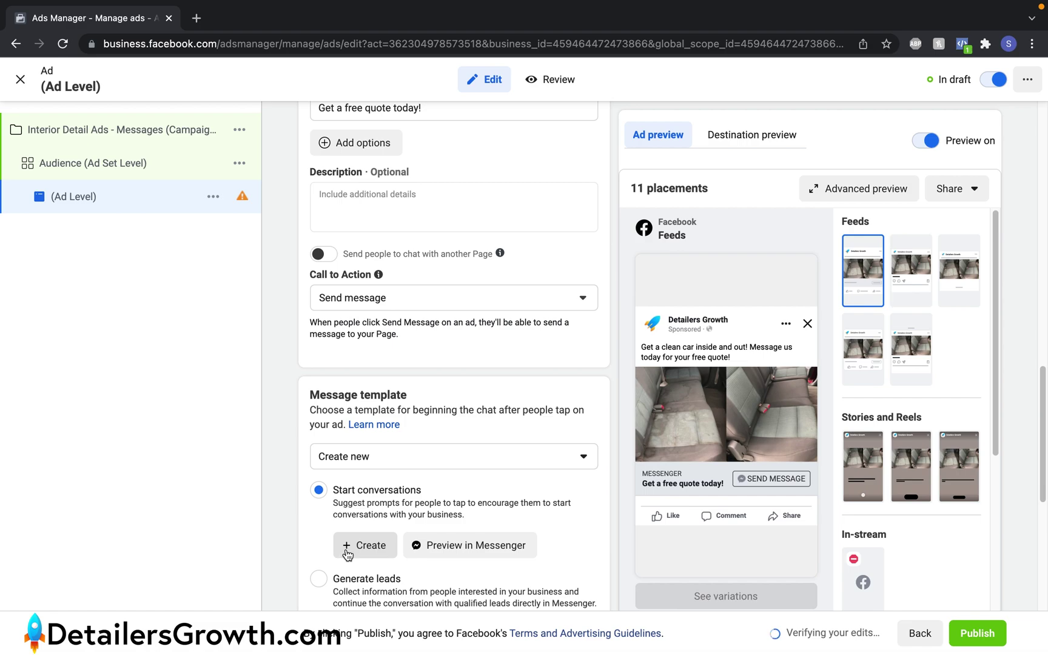
left_click(348, 555)
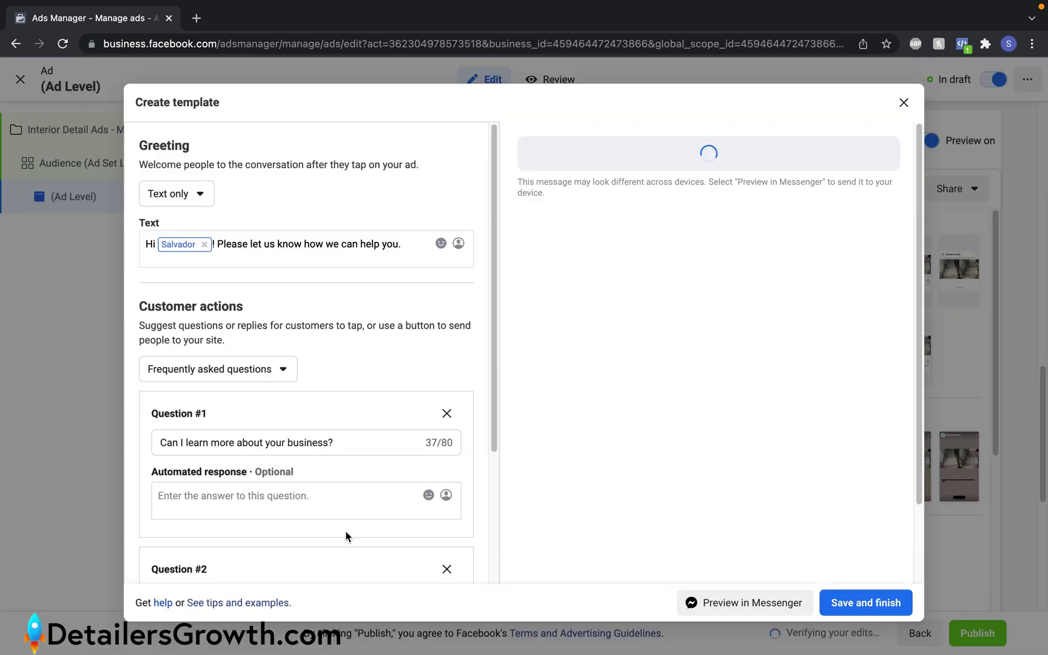
- Delete questions #2 and #3 and rewrite Question #1 as 'How can I get a quote?'
scroll(658, 299, "down", 1)
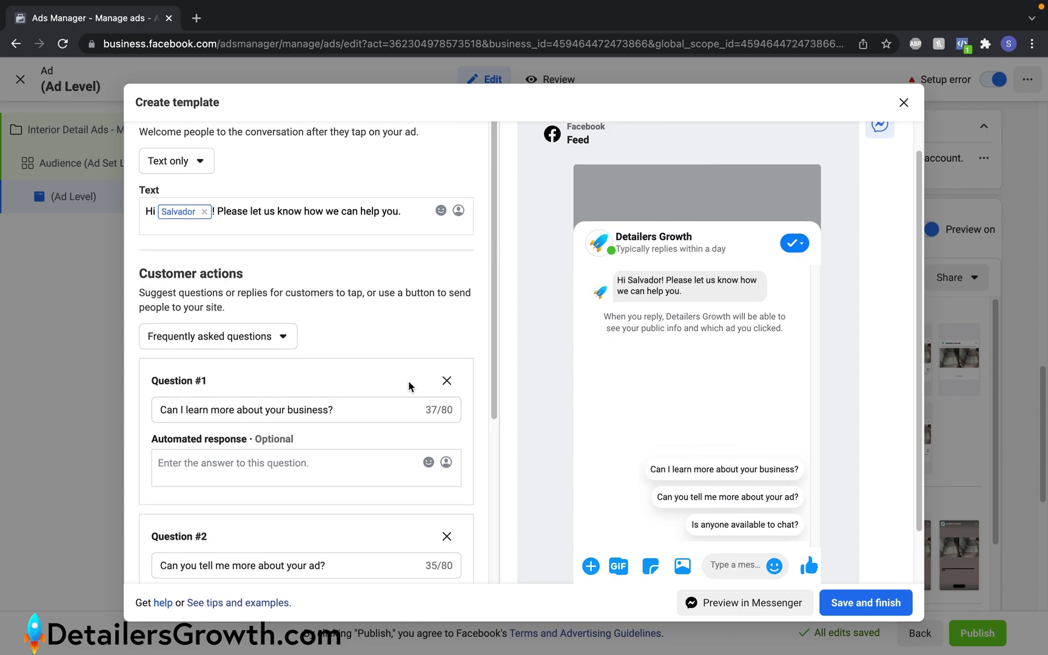
scroll(411, 445, "down", 4)
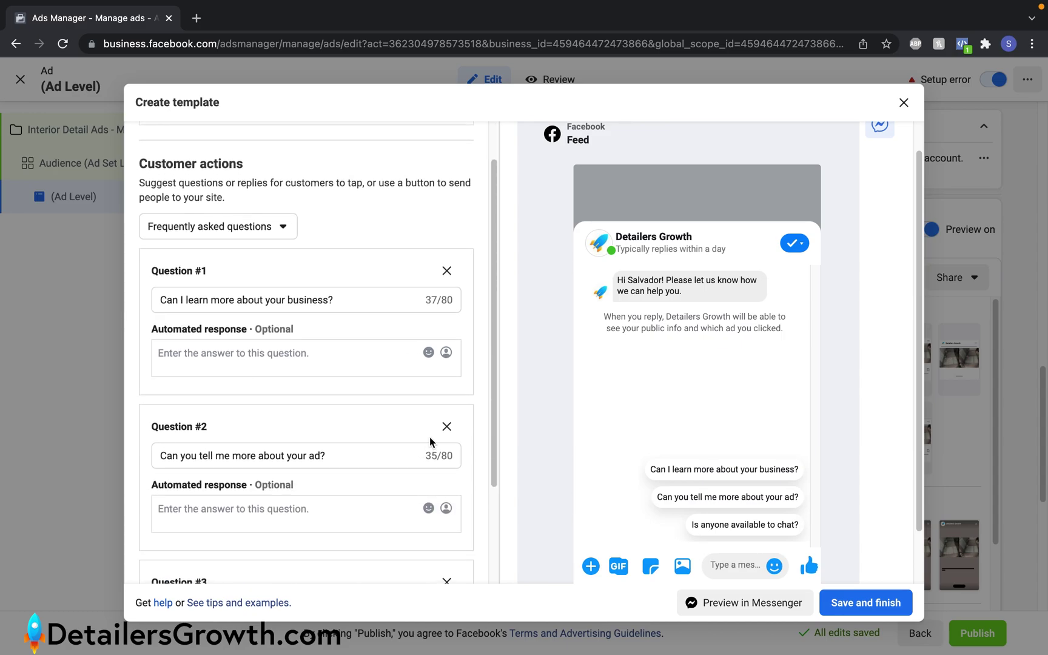
left_click(447, 425)
left_click(446, 425)
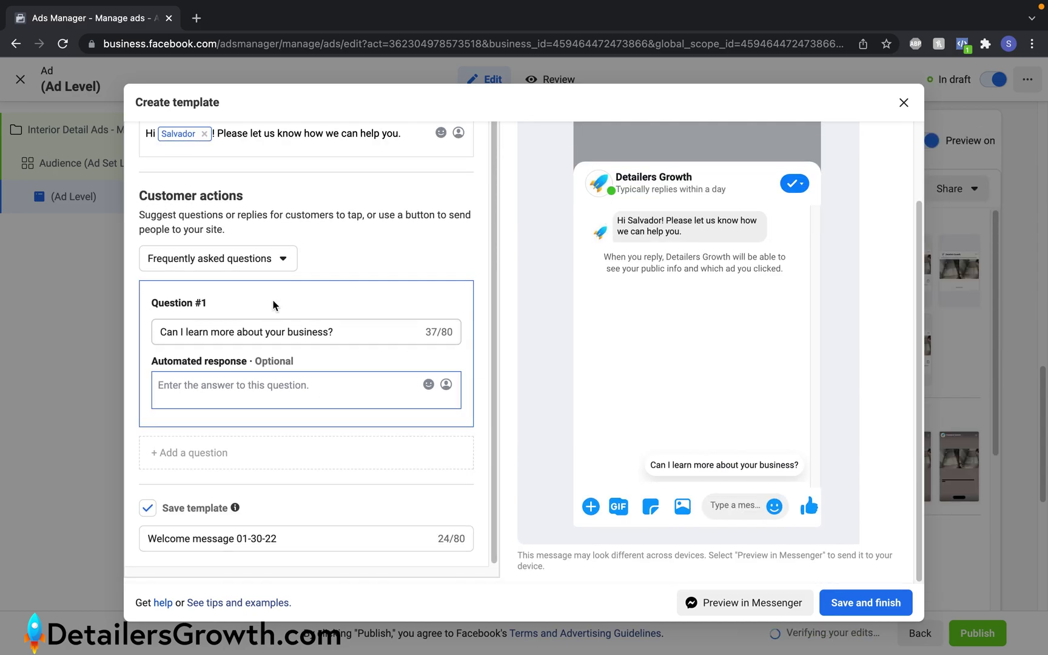
triple_click(259, 333)
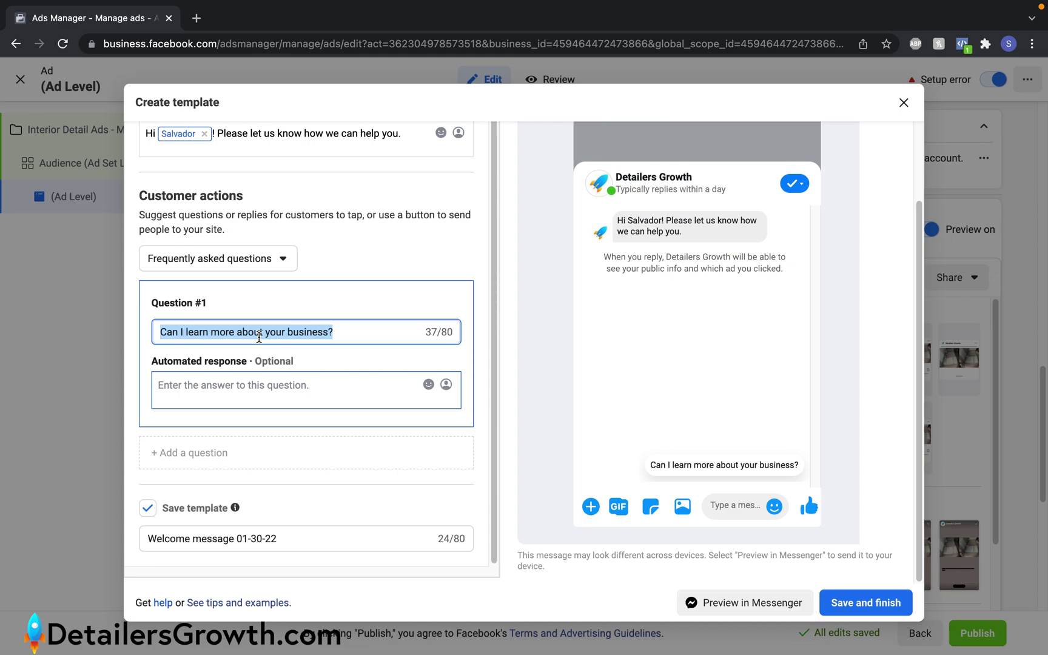
type("How can I get a ")
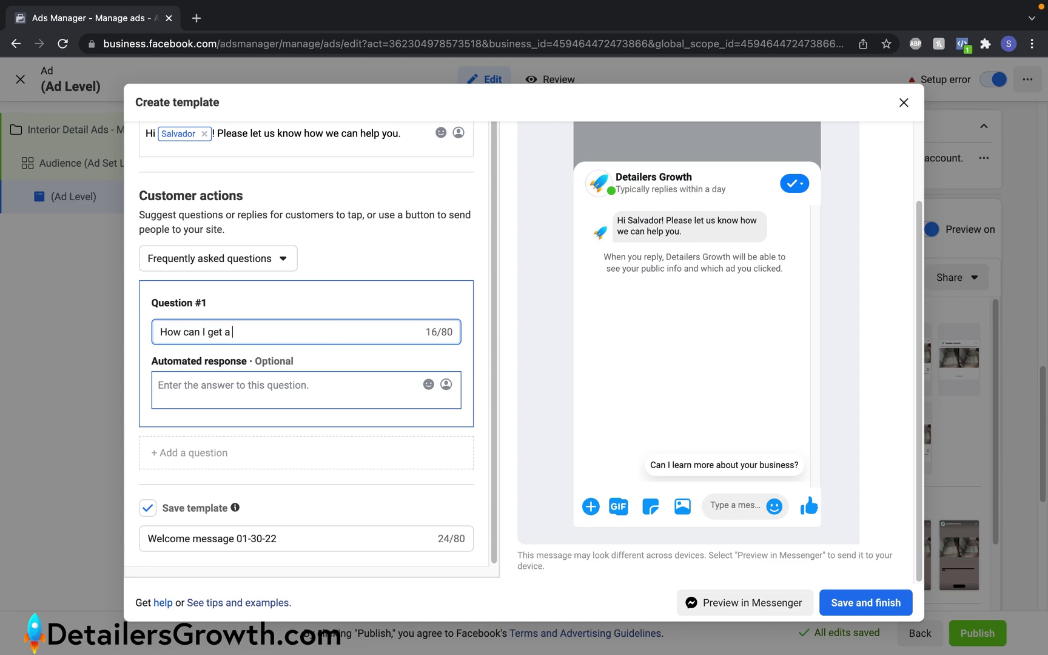
type("quote?")
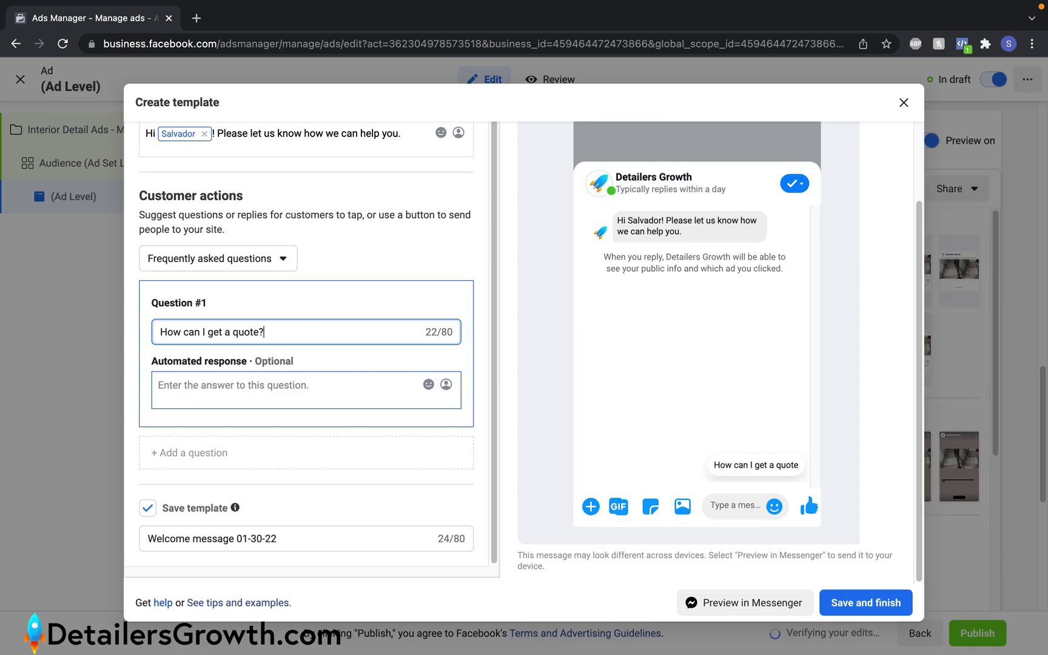
- Add a second template question, 'What other services do you offer'
left_click(267, 453)
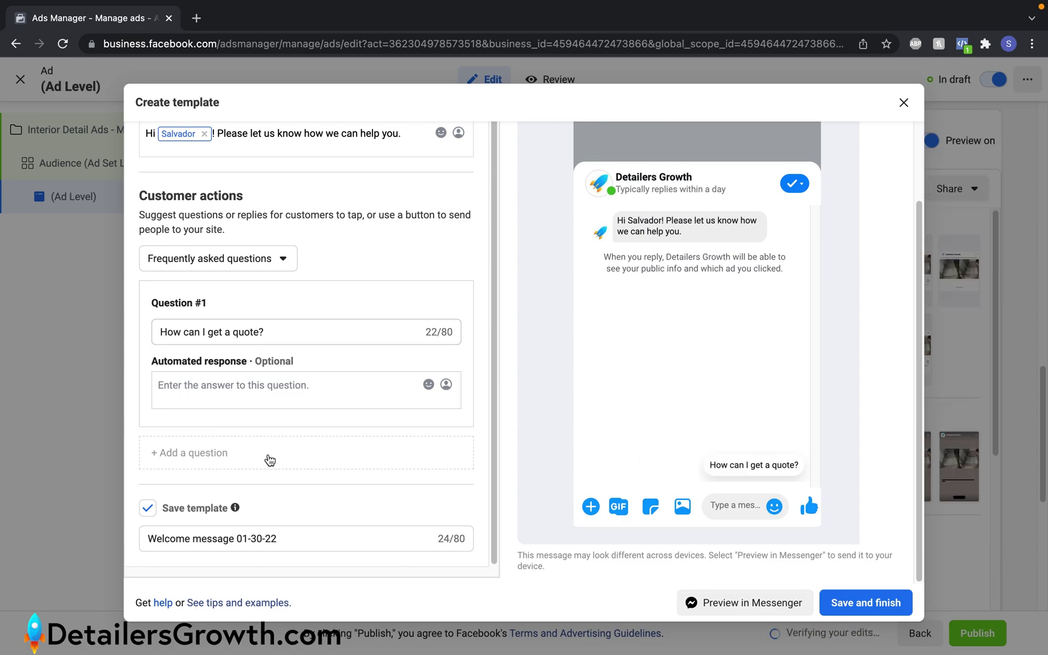
left_click(263, 487)
type("W")
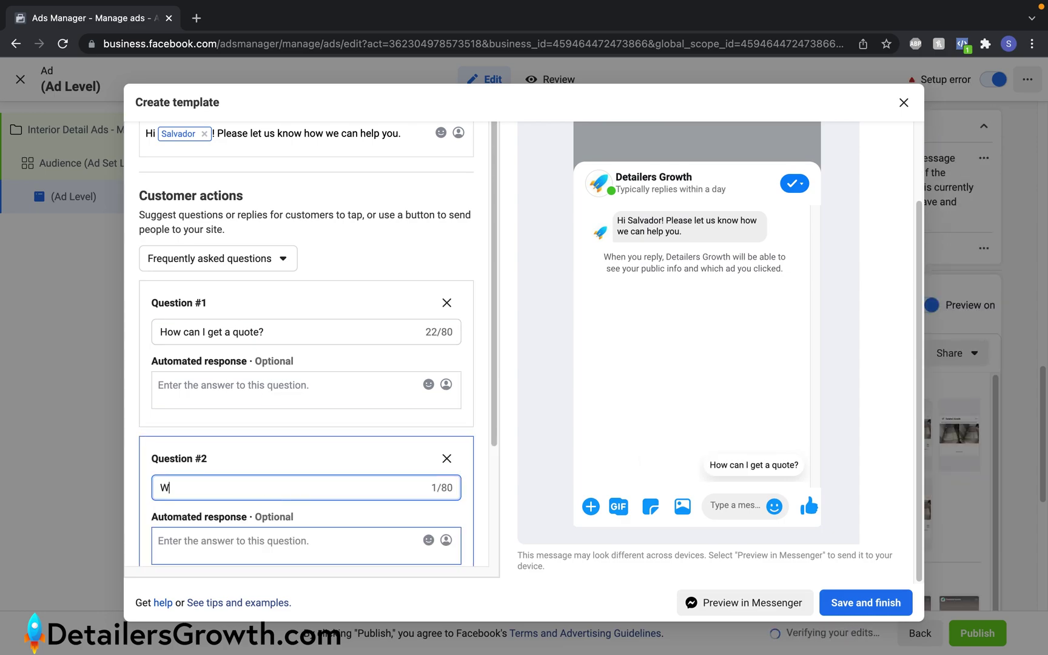
type("hat other services")
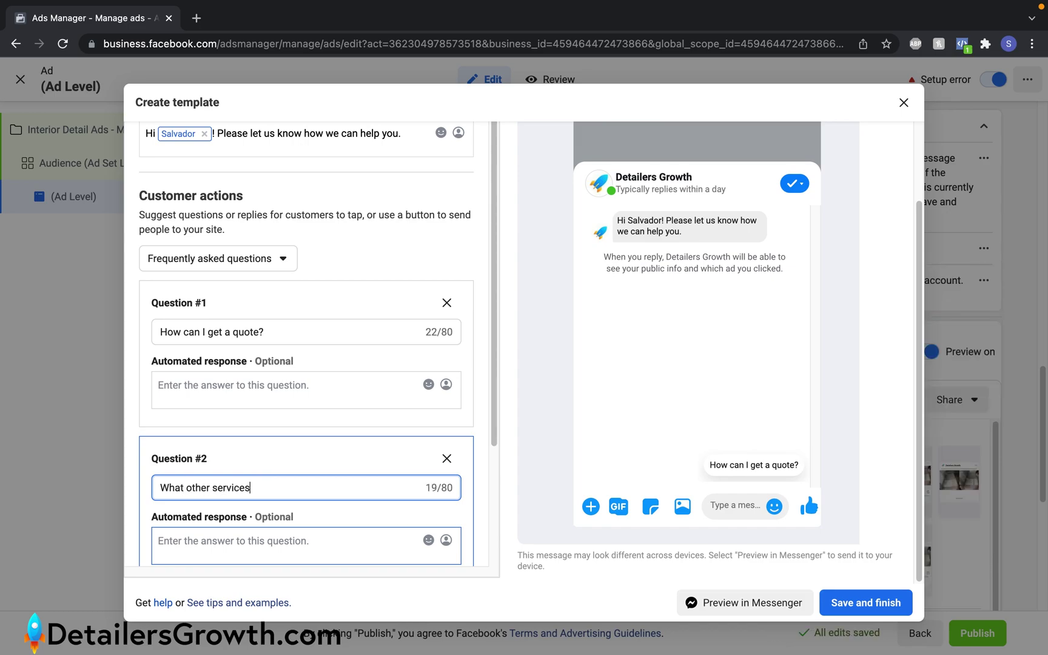
type(" do you offer?")
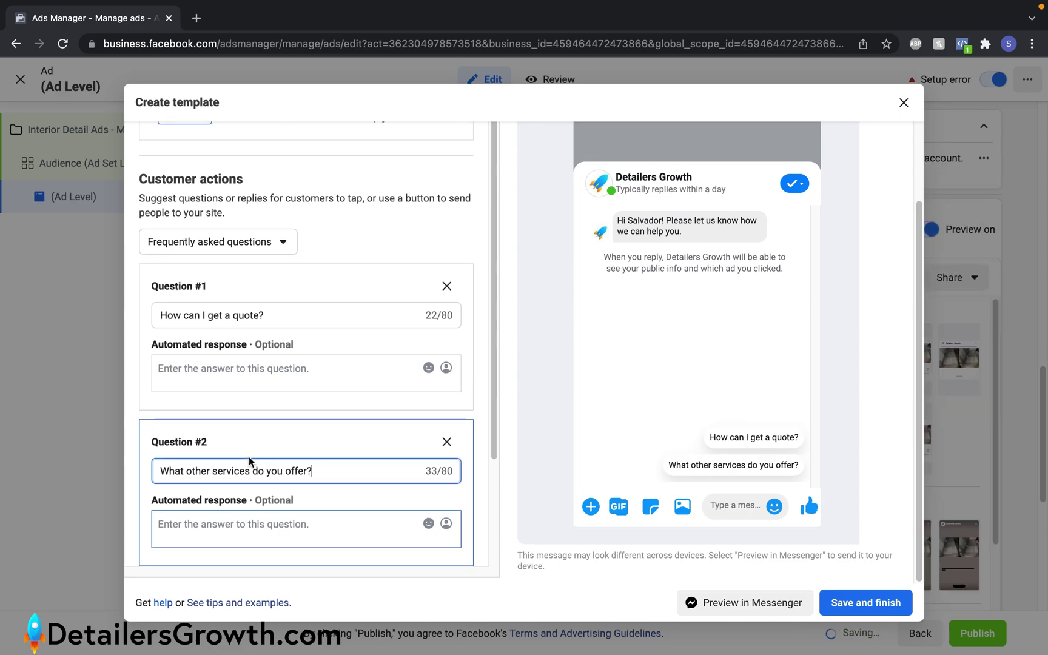
- Add a third template question, 'Can I see your pricing list?'
scroll(248, 457, "down", 4)
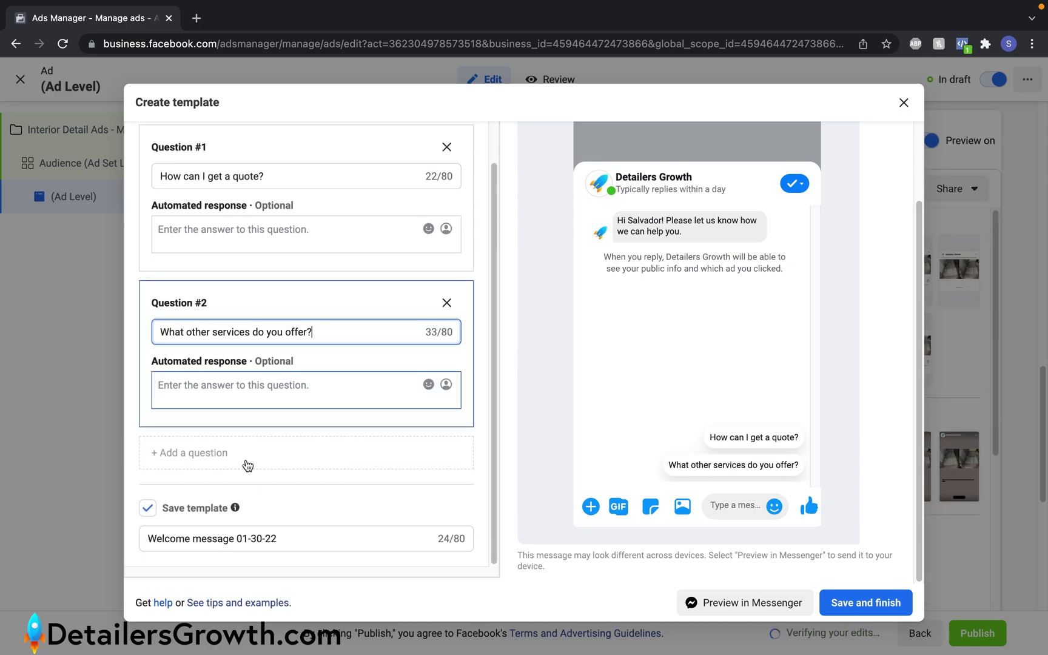
left_click(246, 463)
left_click(242, 482)
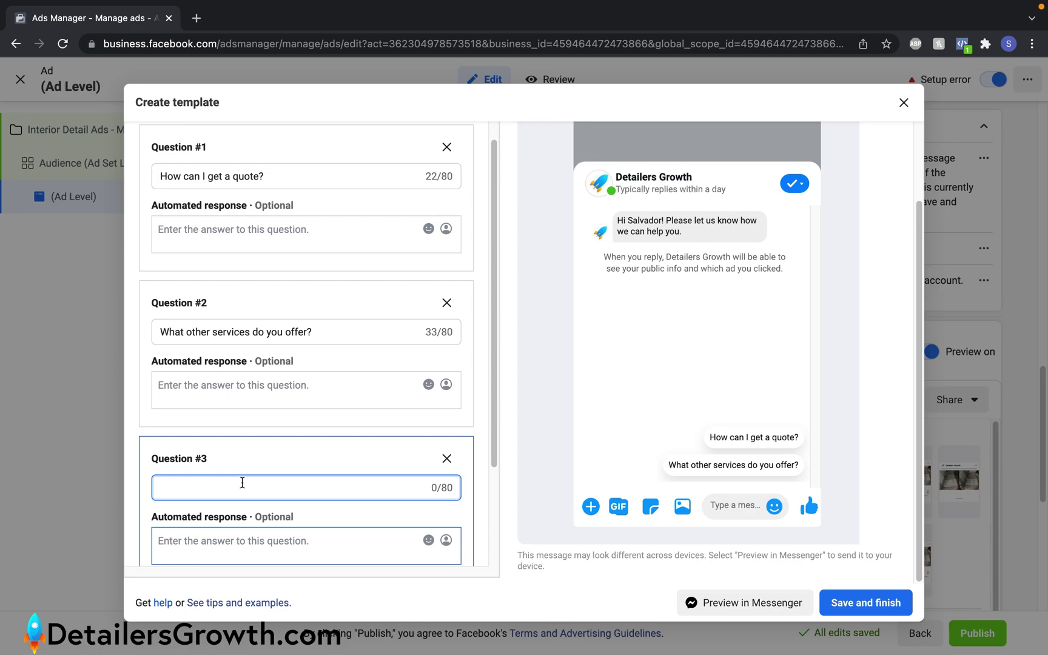
type("Can I see your pricing list?")
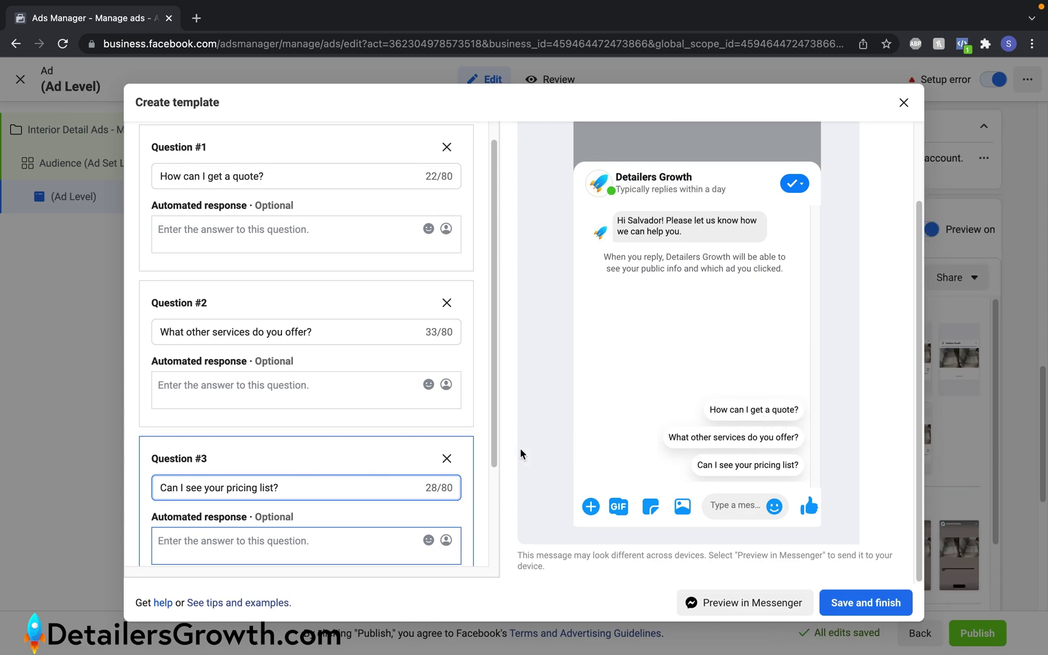
scroll(447, 449, "down", 5)
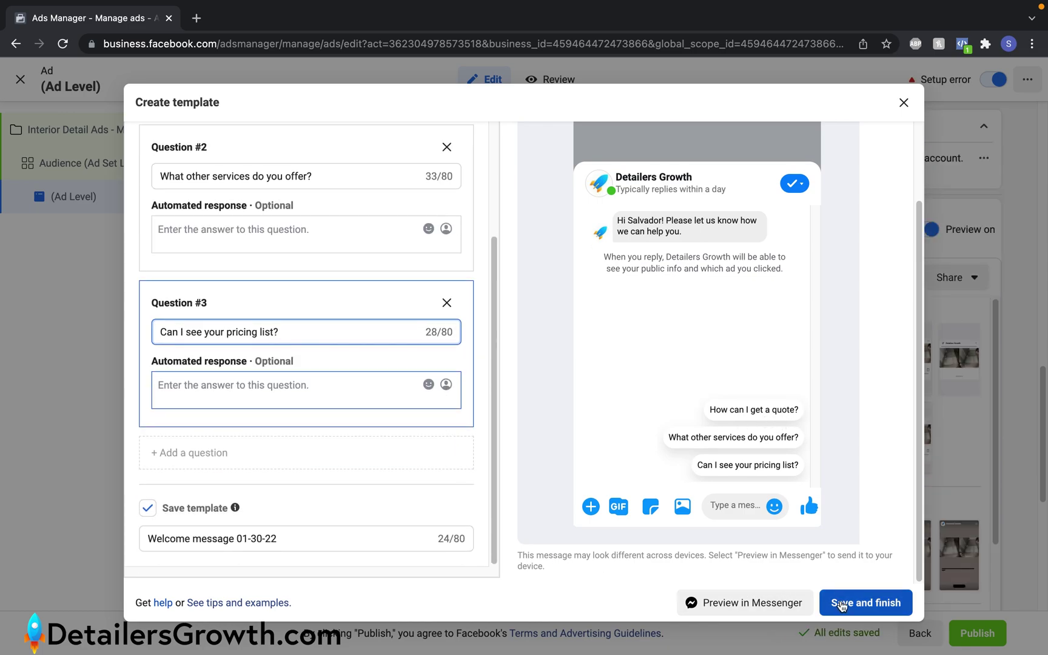
- Save the Welcome message 01-30-22 template and expand the Mobile News Feed preview to full size
left_click(874, 603)
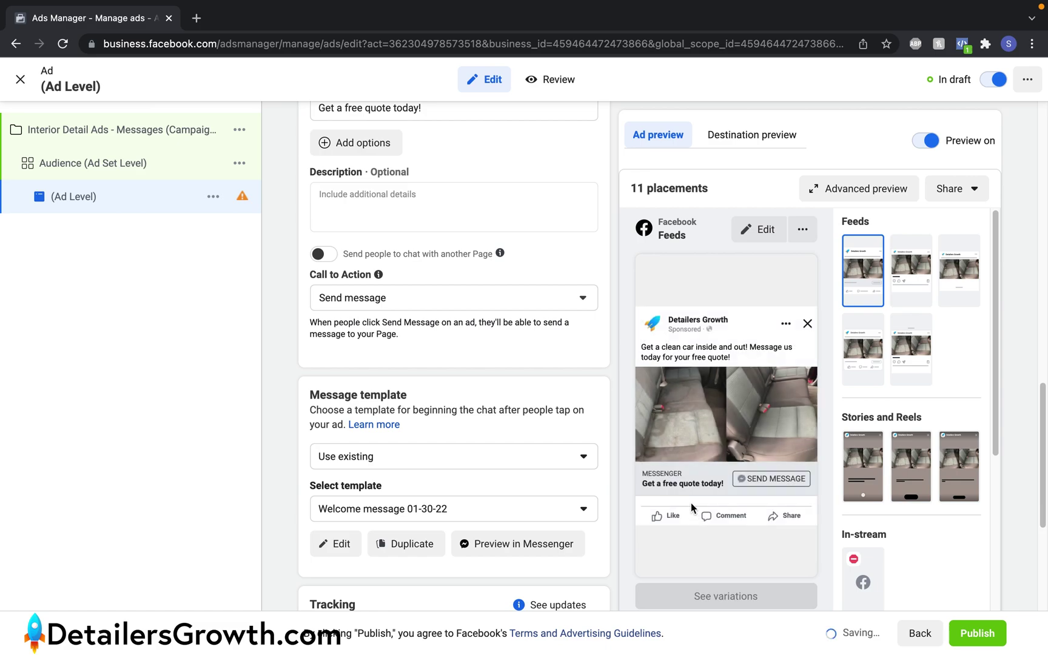
left_click(815, 233)
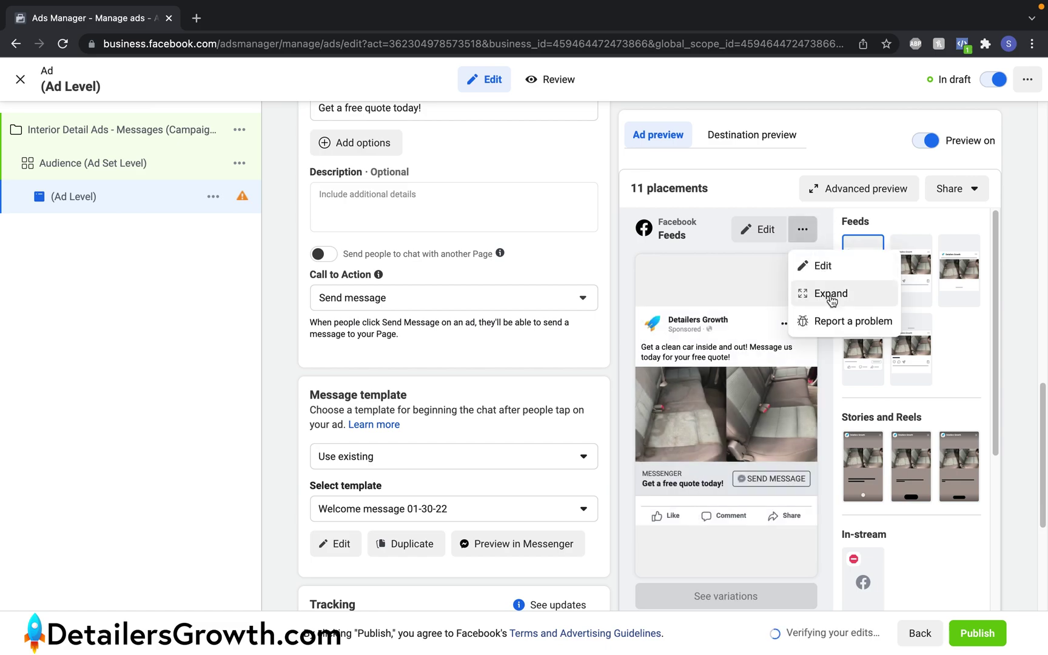
left_click(830, 295)
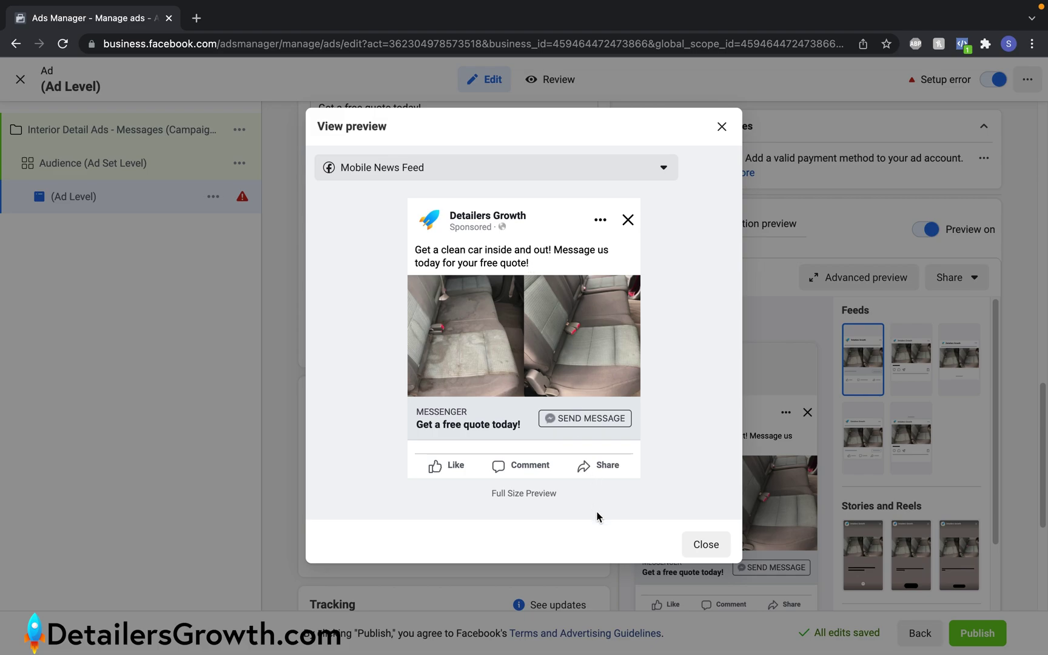
- Close the full-size preview and scroll down to the Tracking settings for website, app and offline events
left_click(715, 544)
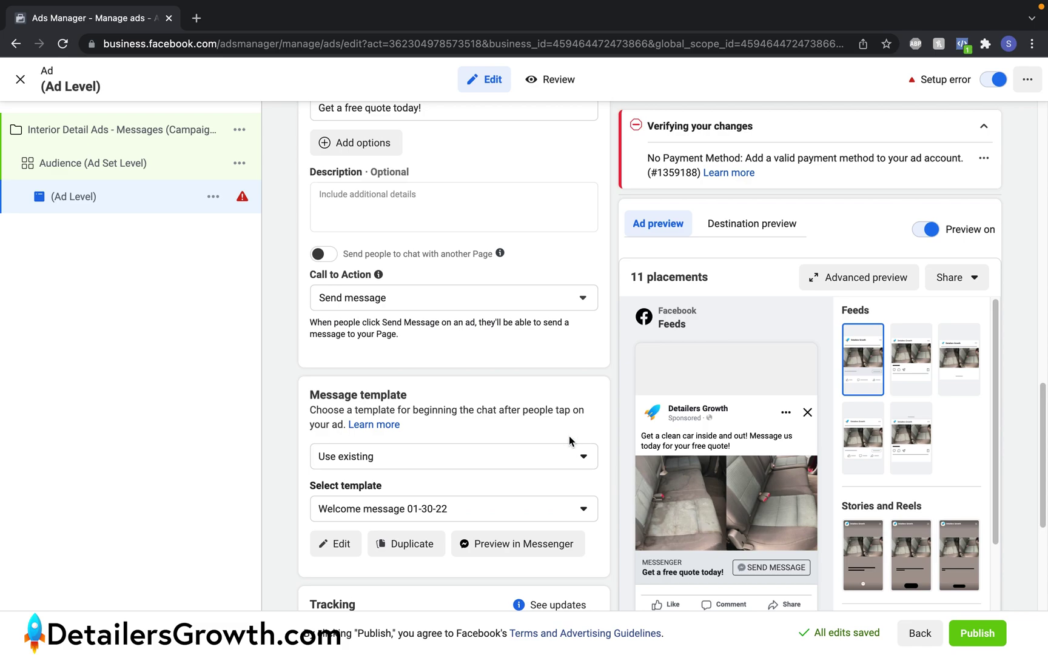
scroll(569, 435, "down", 3)
scroll(569, 436, "down", 3)
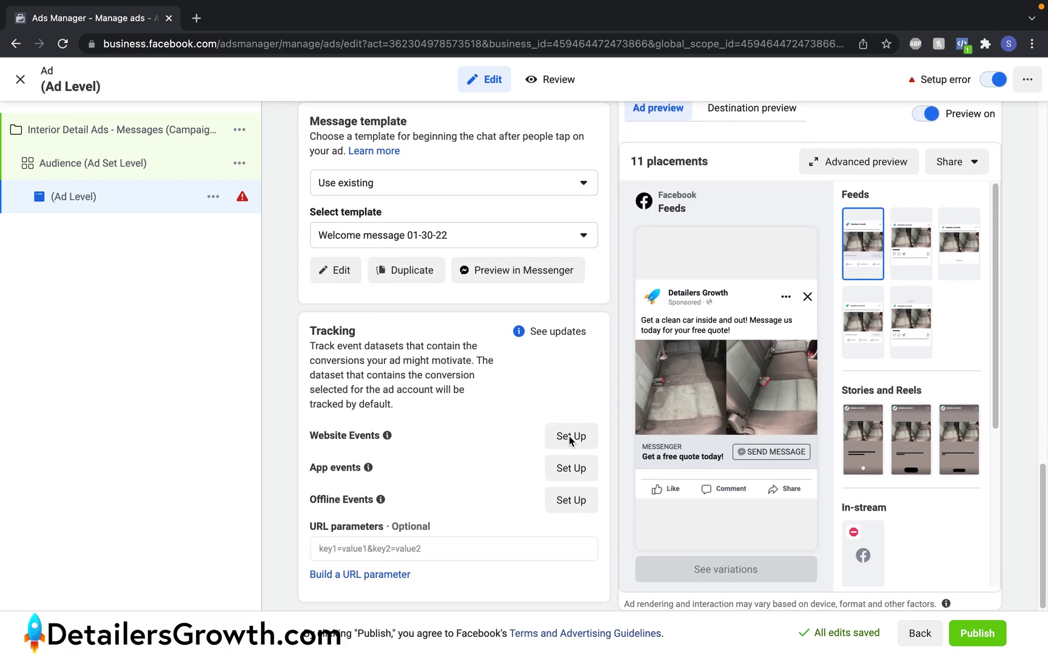